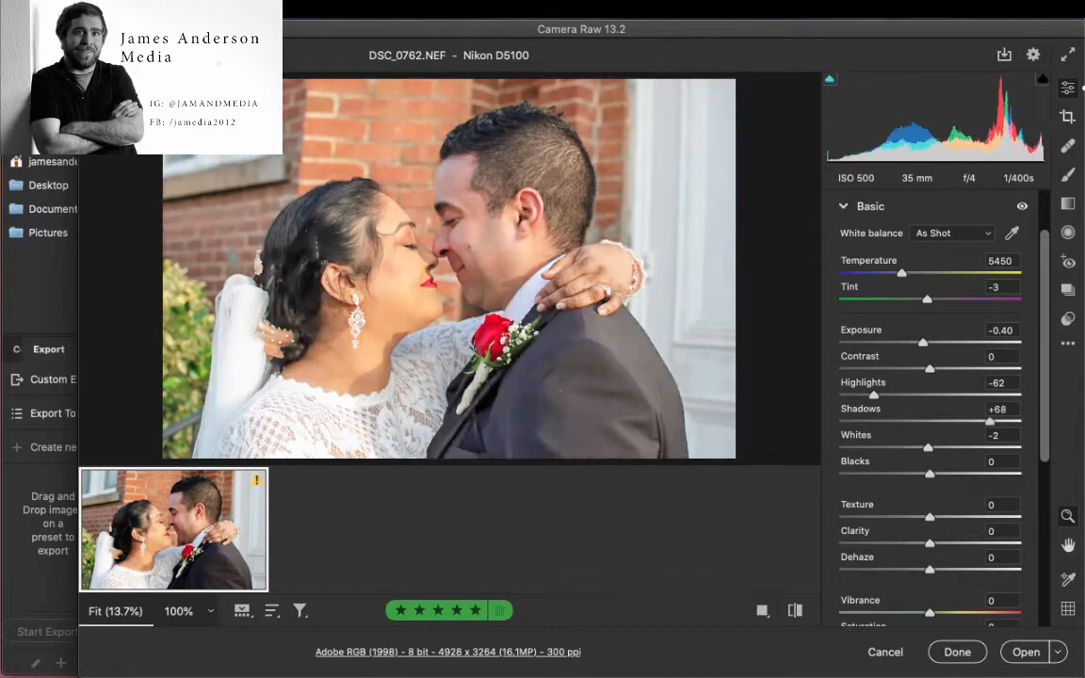
# - Compare the raw edits of DSC_0762.NEF with the original and open the photo in Photoshop
pyautogui.click(794, 610)
pyautogui.click(794, 611)
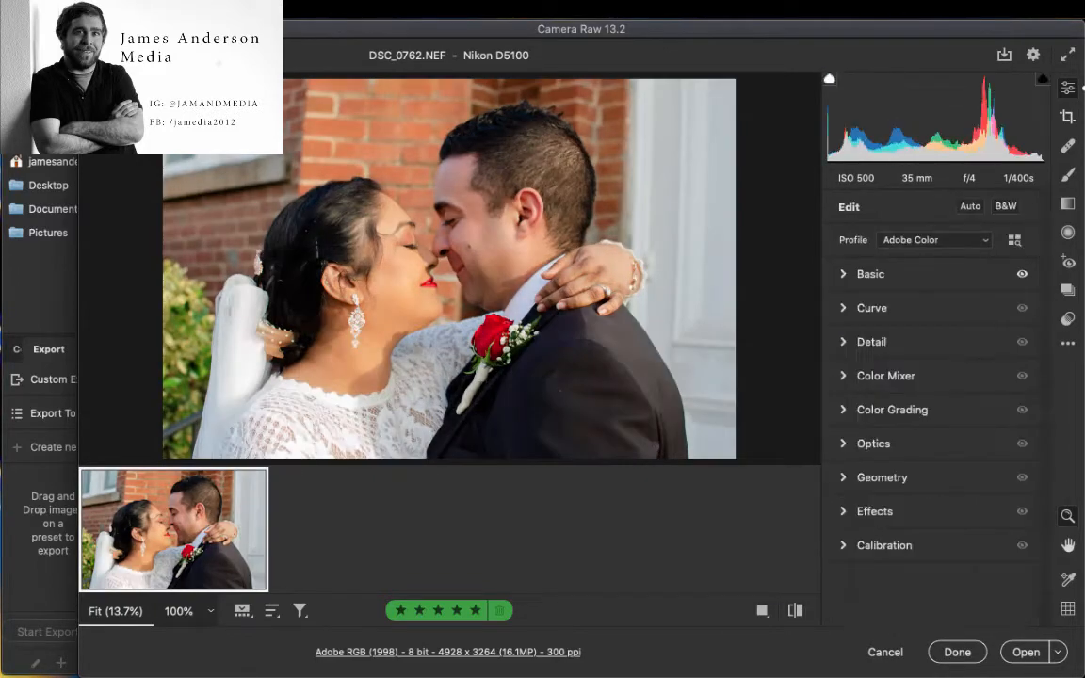
pyautogui.click(957, 652)
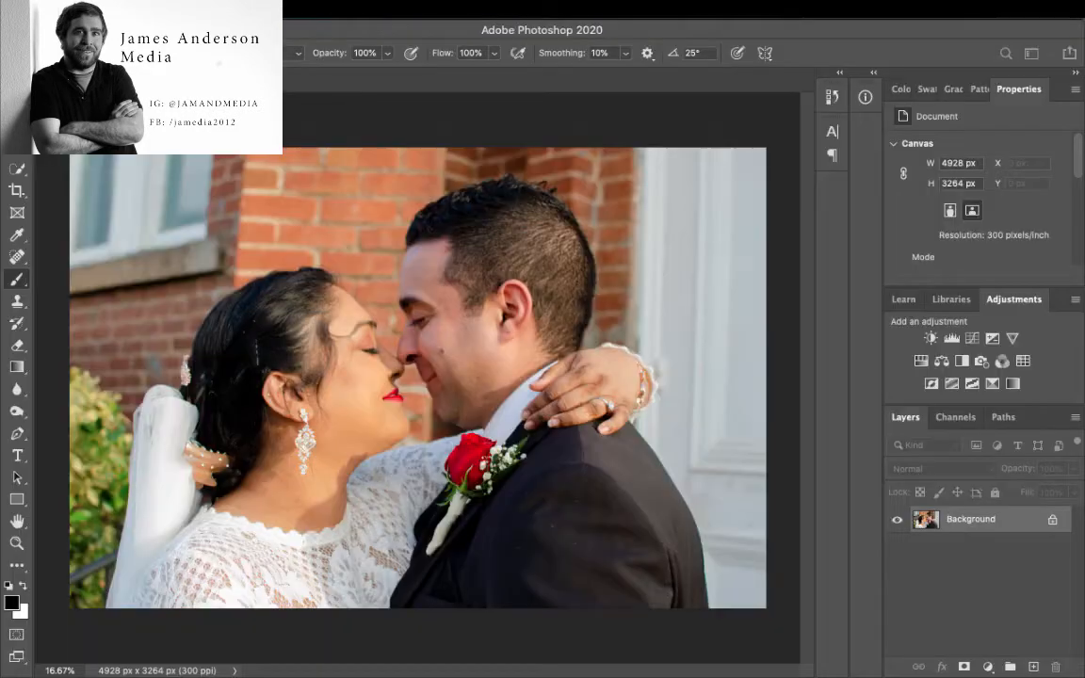
pyautogui.press('super+w')
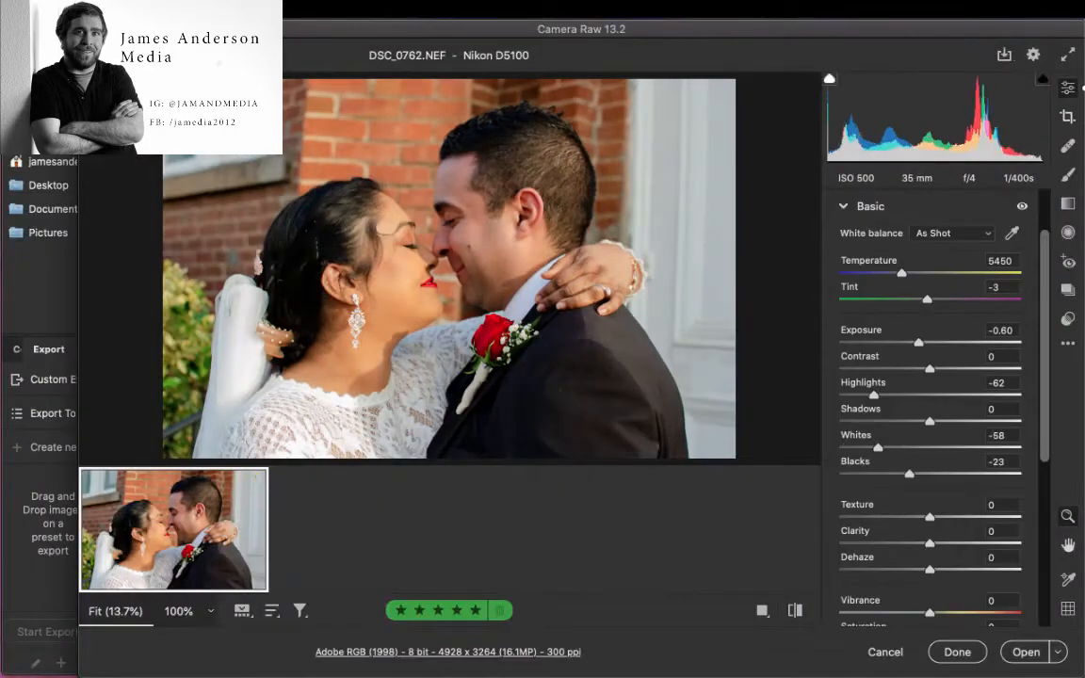
pyautogui.moveTo(901, 273); pyautogui.dragTo(904, 273)
pyautogui.press('c')
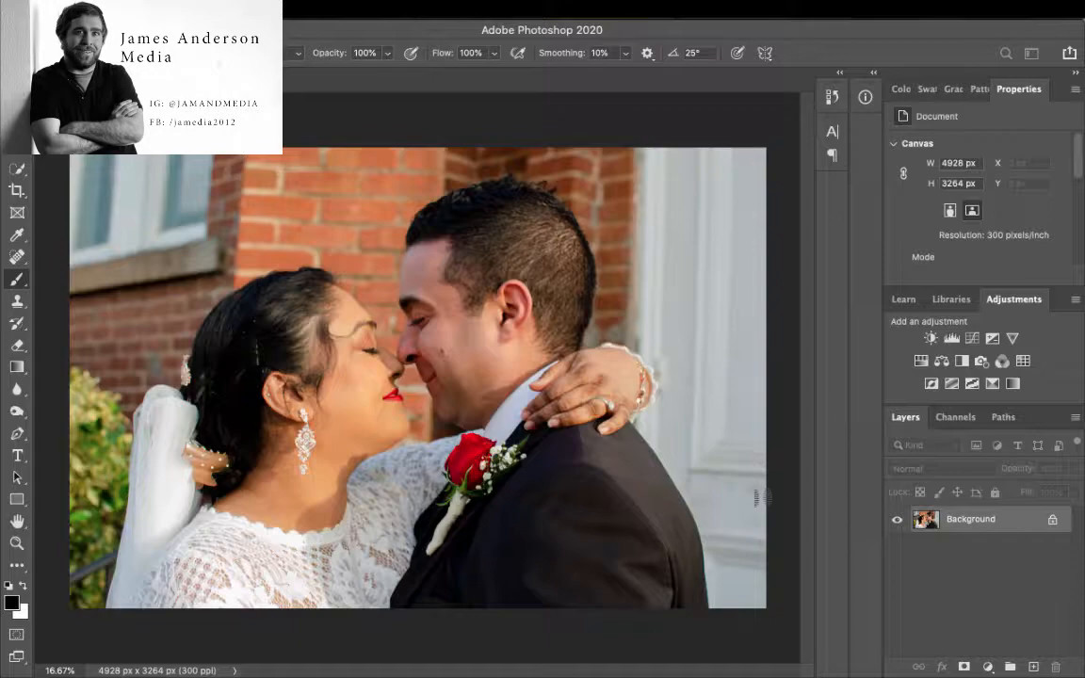
# - Cover the dark railing beside the bride's veil with foliage using the Clone Stamp
pyautogui.rightClick(17, 300)
pyautogui.click(101, 299)
pyautogui.scroll(10, 113, 557)
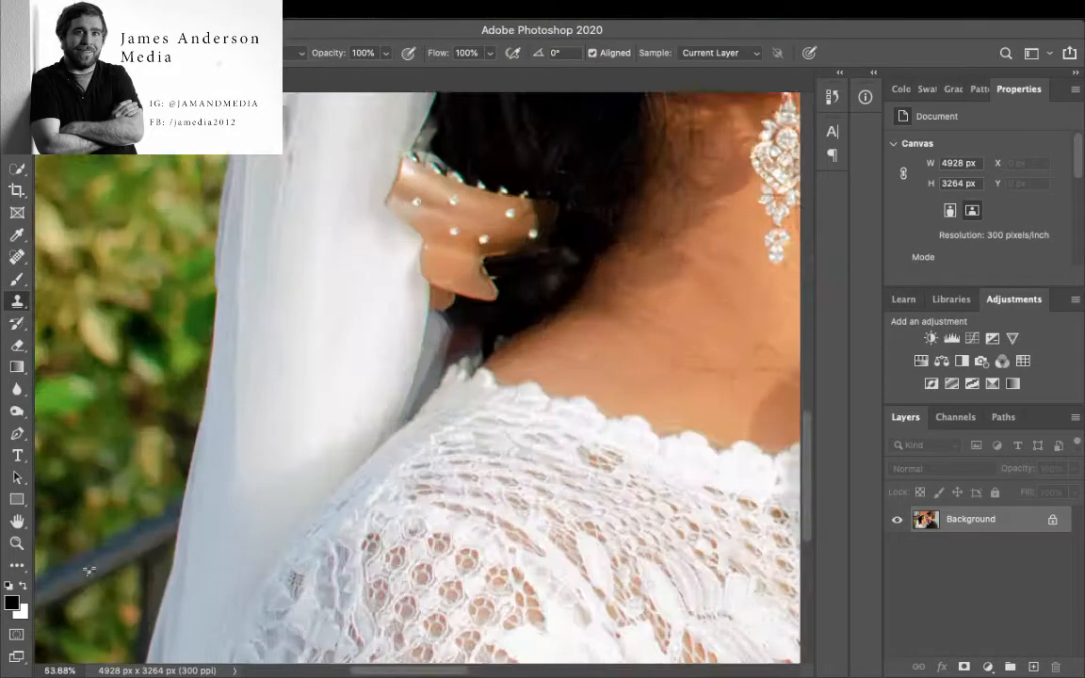
pyautogui.click(73, 53)
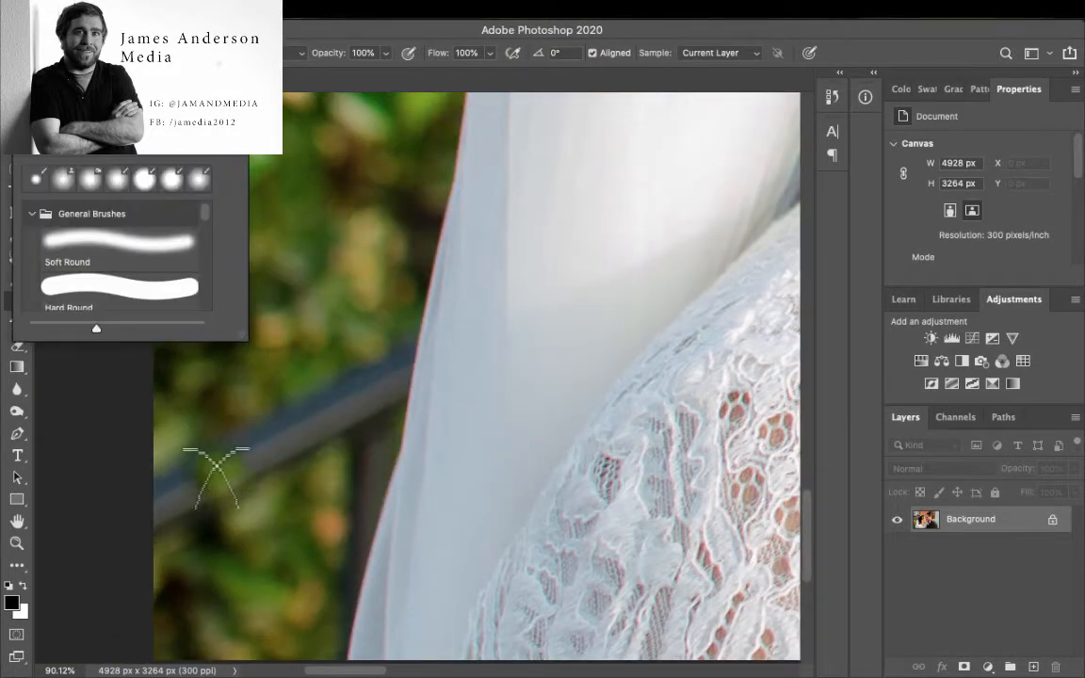
pyautogui.moveTo(216, 475); pyautogui.dragTo(179, 499)
pyautogui.keyDown('alt'); pyautogui.click(203, 581); pyautogui.keyUp('alt')
pyautogui.moveTo(247, 450)
pyautogui.mouseDown()
pyautogui.moveTo(356, 437)
pyautogui.moveTo(382, 334)
pyautogui.mouseUp()
pyautogui.hotkey('ctrl', '0')
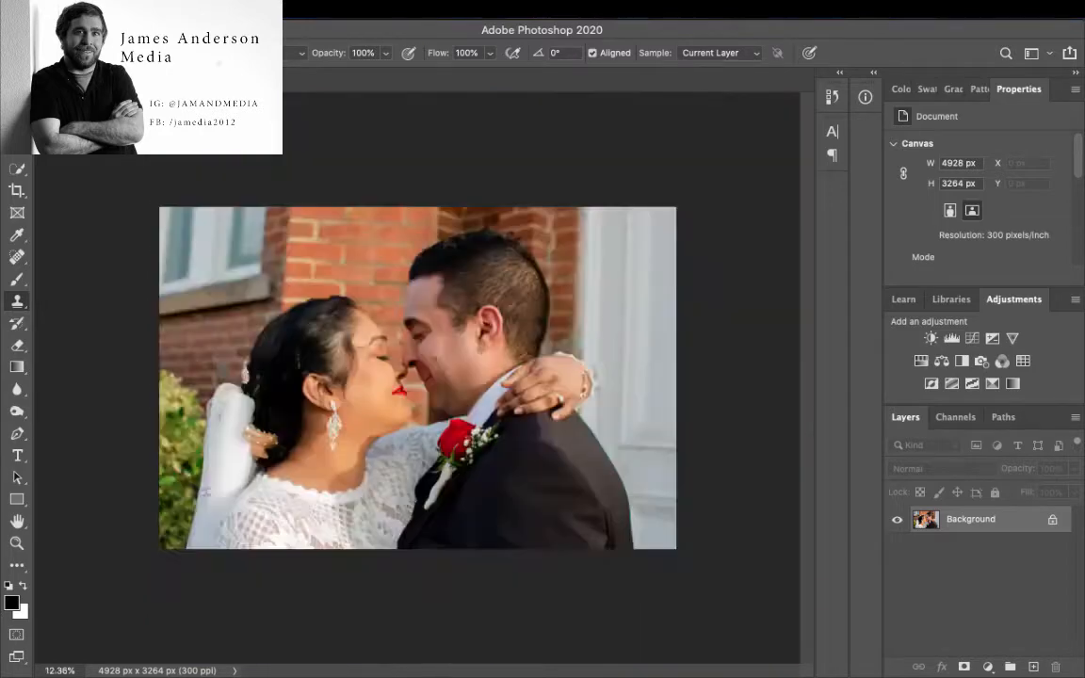
# - Quick-select the couple on a duplicate of the Background layer and copy them onto their own layer, with the duplicate hidden
pyautogui.hotkey('ctrl', 'j')
pyautogui.press('w')
pyautogui.click(109, 52)
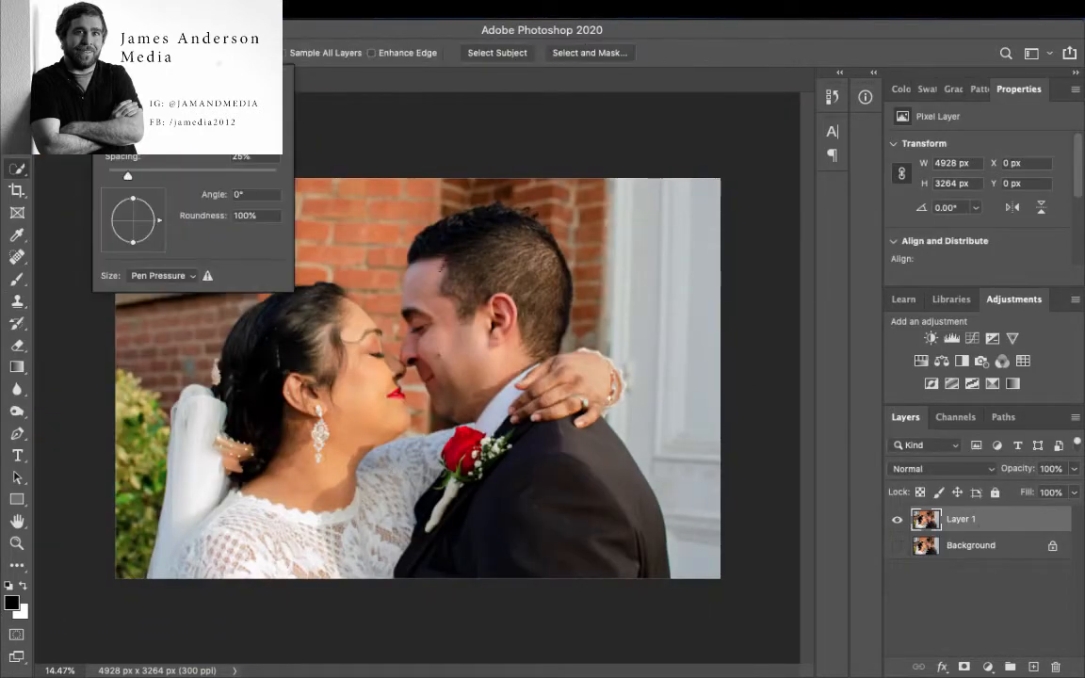
pyautogui.moveTo(444, 273); pyautogui.dragTo(535, 403)
pyautogui.moveTo(218, 424); pyautogui.dragTo(179, 537)
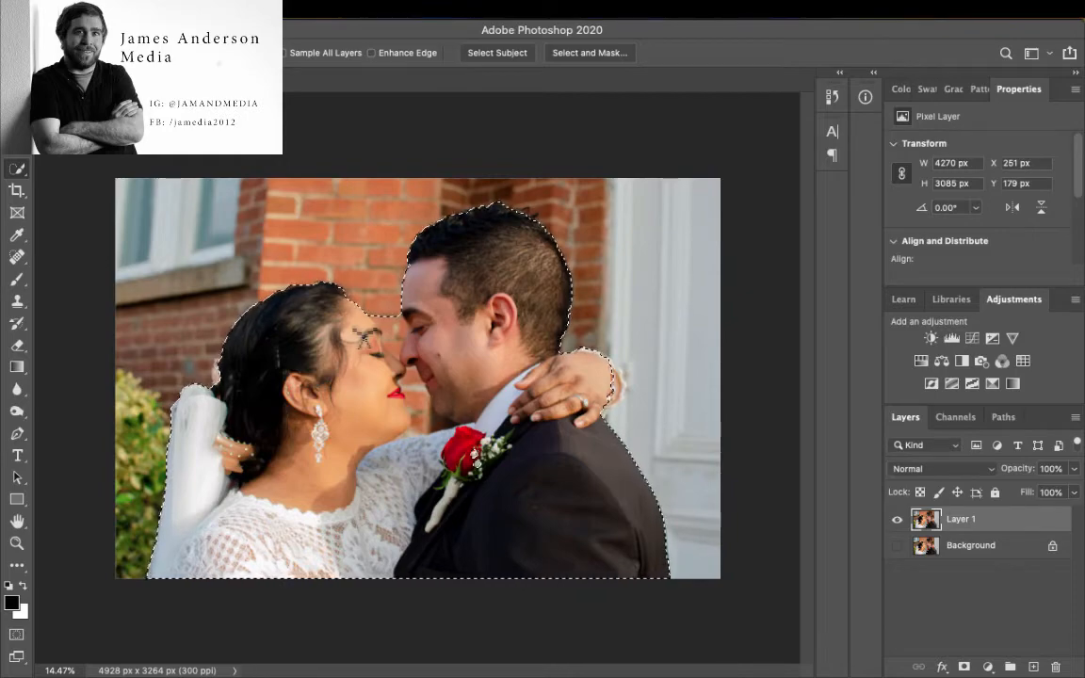
pyautogui.scroll(3, 365, 339)
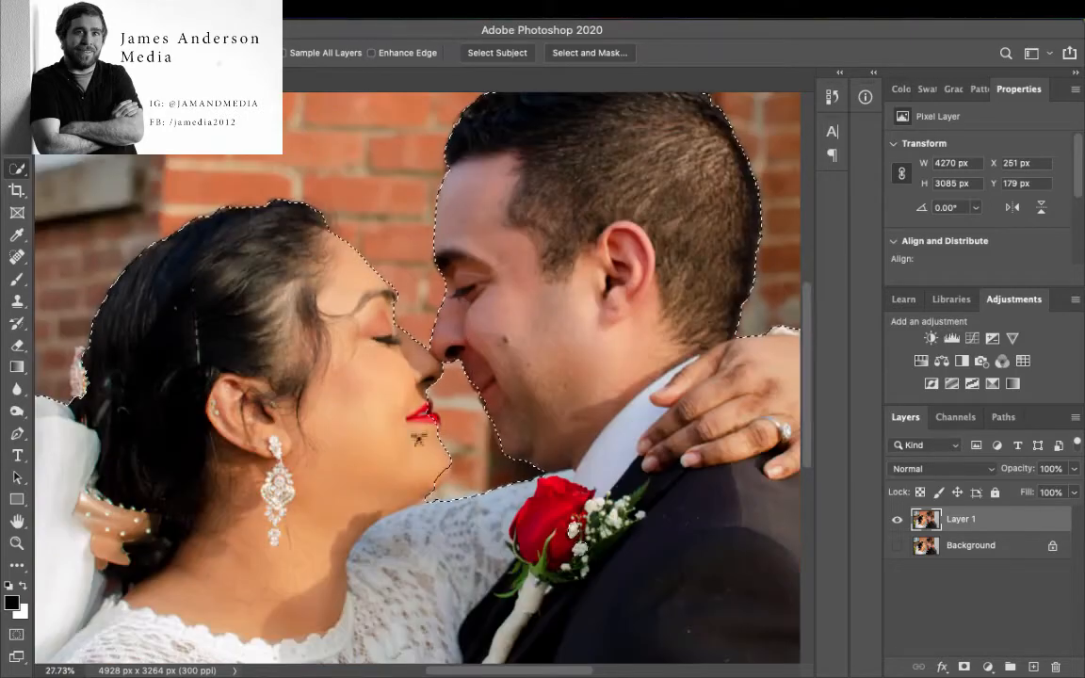
pyautogui.hscroll(5, 374, 334)
pyautogui.scroll(-4, 374, 334)
pyautogui.press('super+j')
pyautogui.click(899, 548)
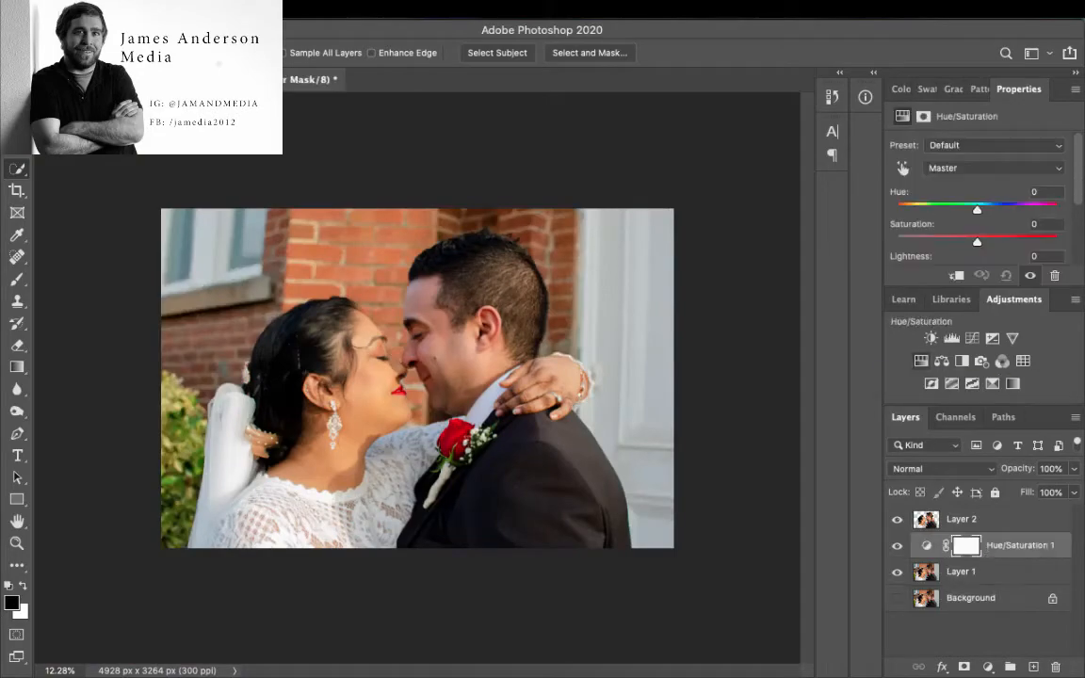
# - Mute the background with a Hue/Saturation adjustment beneath the couple's layer, trying Saturation -50 and easing it to a milder value
pyautogui.write('-50')
pyautogui.press('Tab')
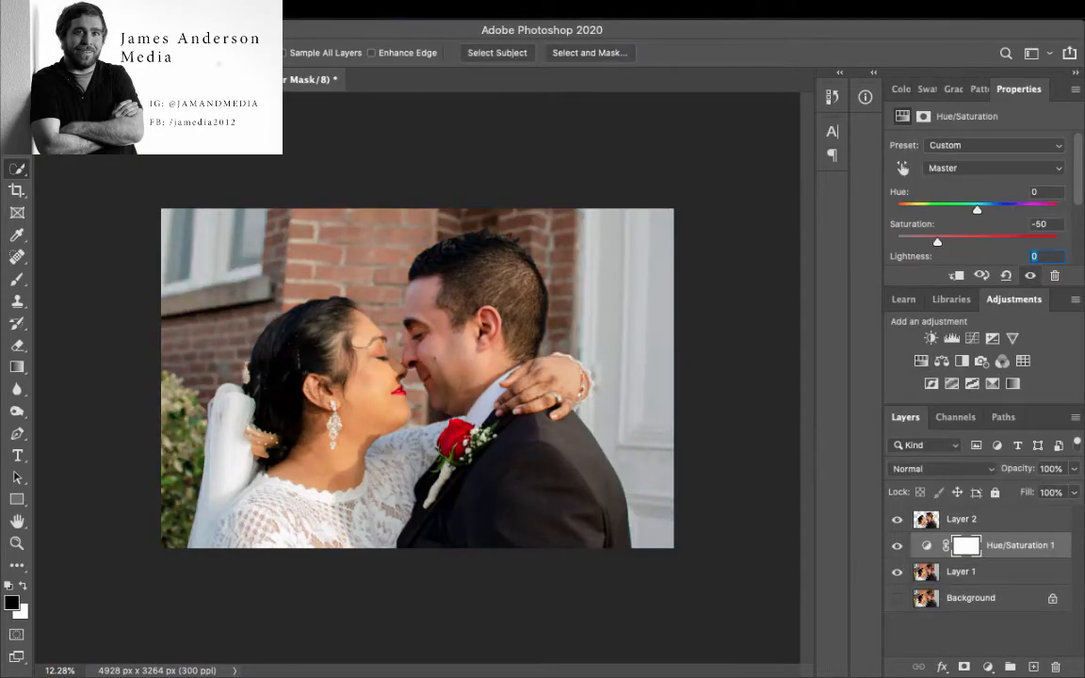
pyautogui.moveTo(937, 243); pyautogui.dragTo(960, 243)
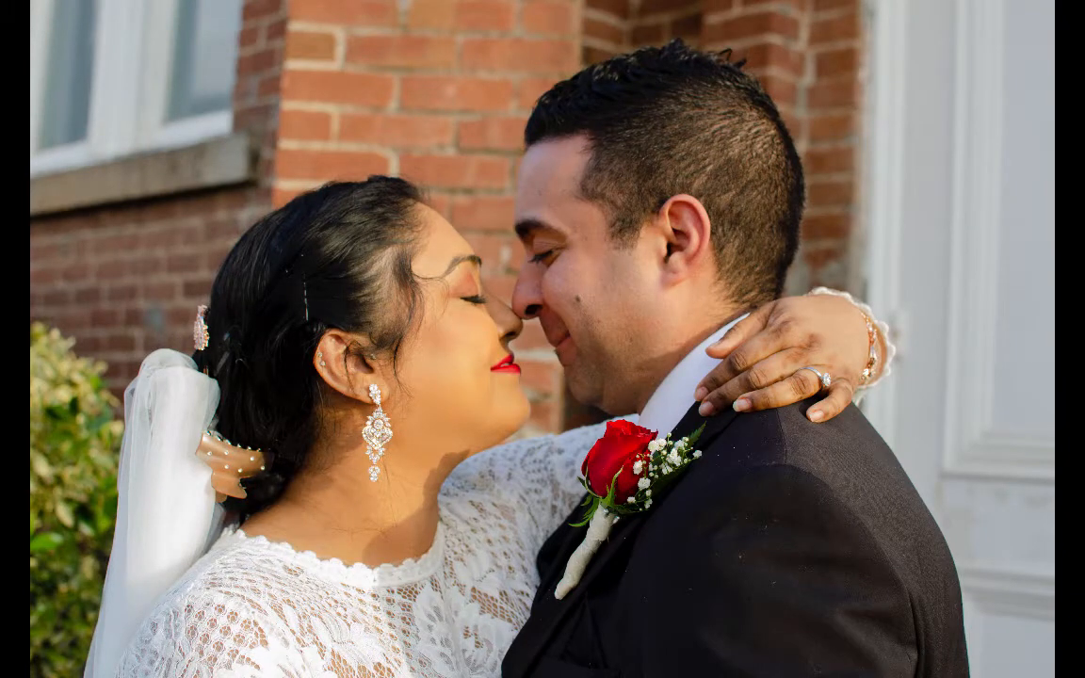
# - Open DSC_0762.NEF from Bridge in Camera Raw and show the Basic adjustments
pyautogui.press('Escape')
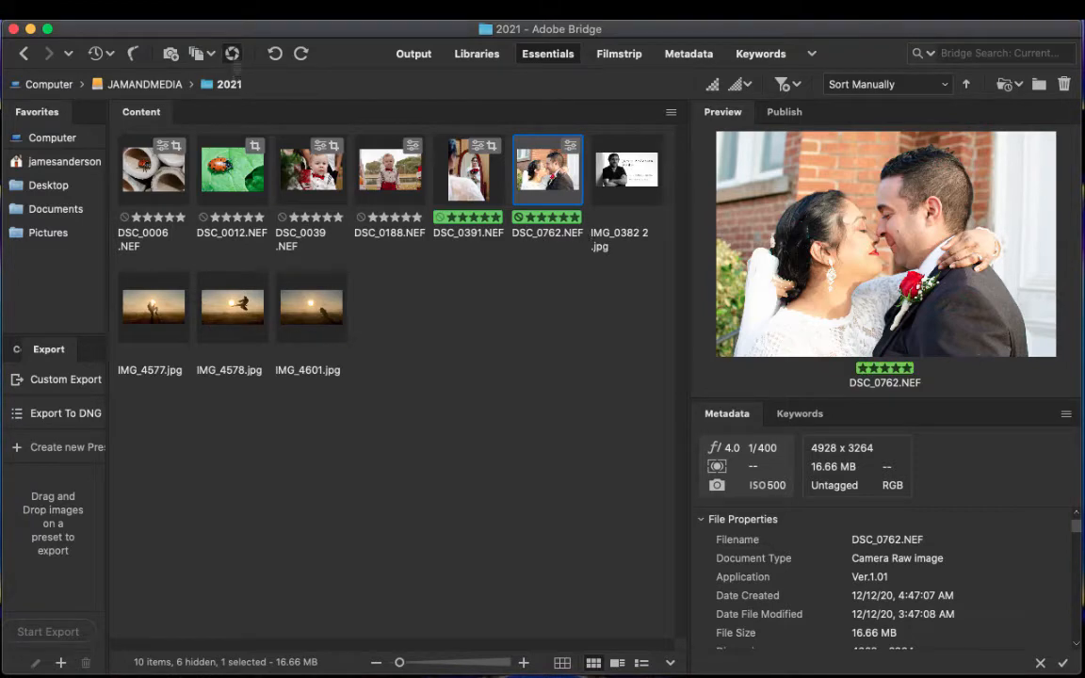
pyautogui.click(232, 53)
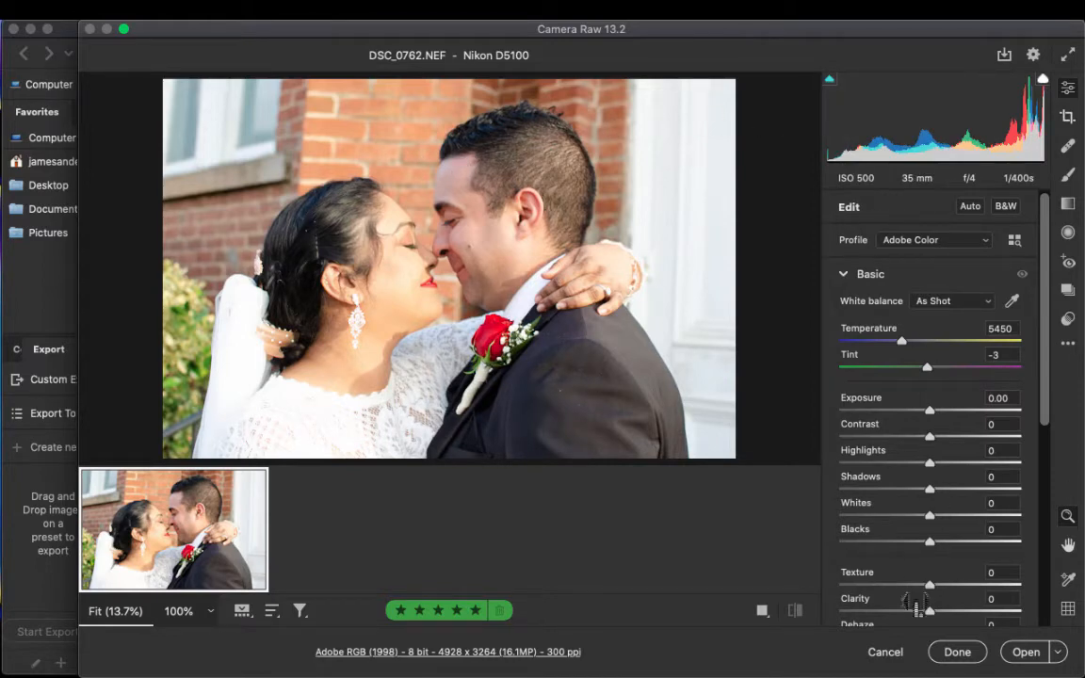
pyautogui.scroll(-10, 931, 405)
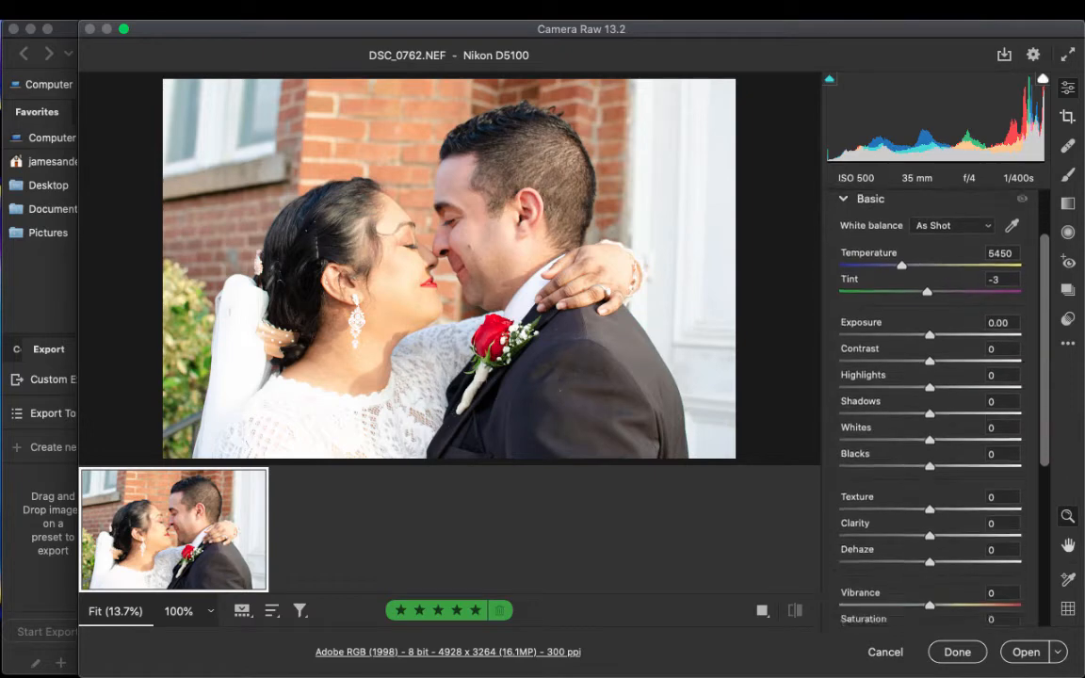
pyautogui.scroll(10, 931, 405)
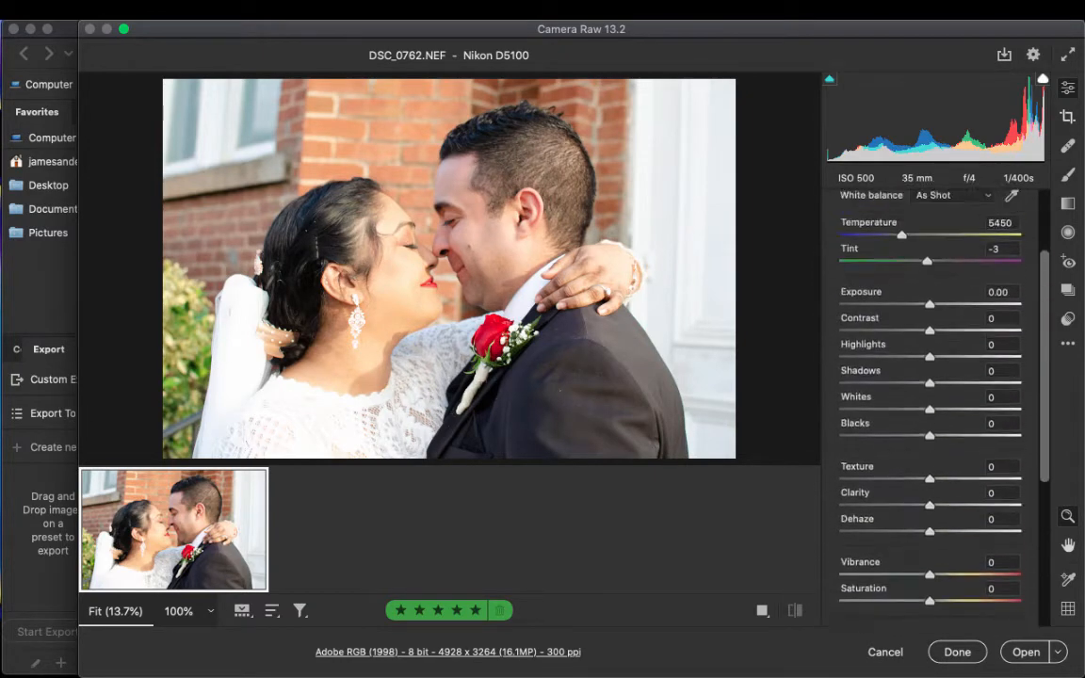
pyautogui.click(844, 274)
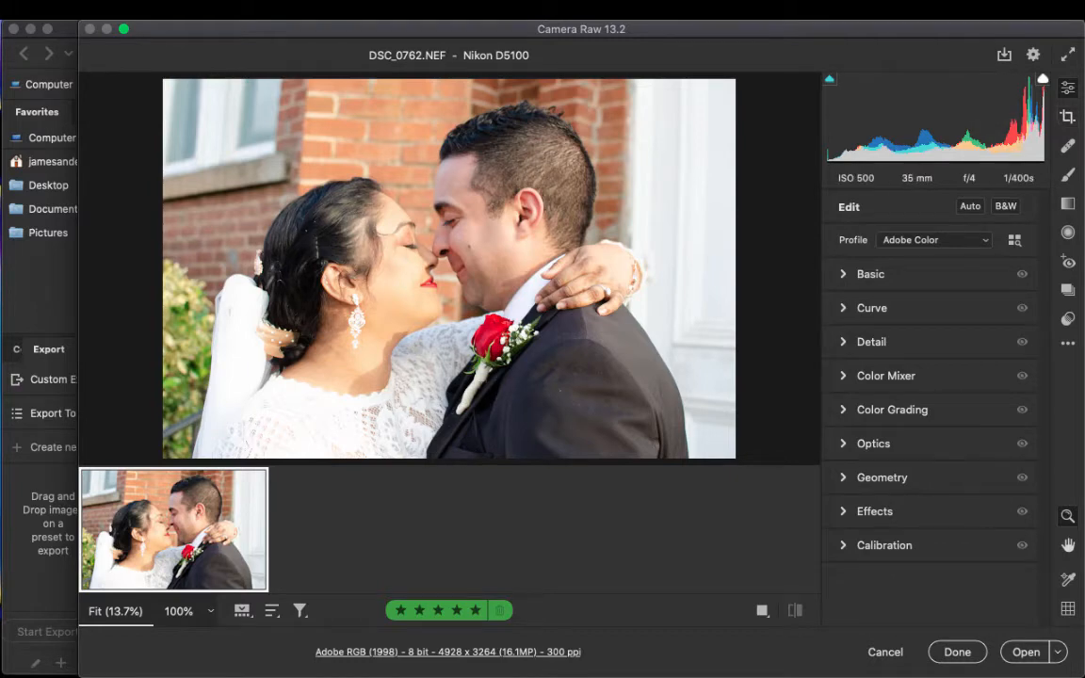
pyautogui.click(845, 274)
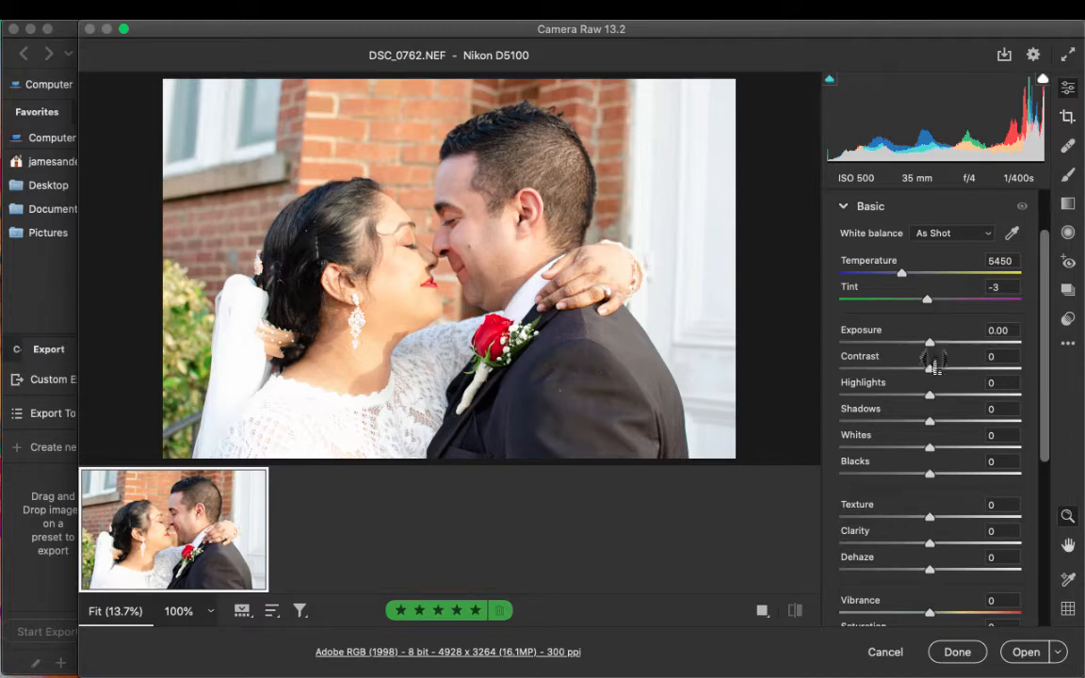
# - Set the photo's Exposure to -0.40 and its Highlights to -62
pyautogui.moveTo(929, 343); pyautogui.dragTo(921, 342)
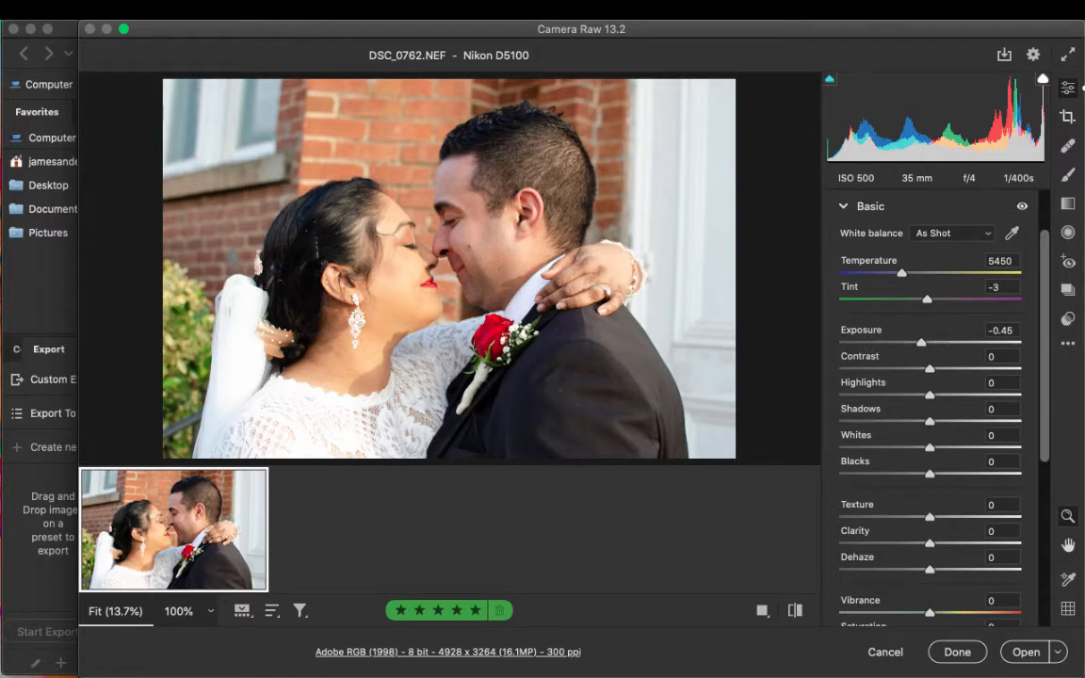
pyautogui.moveTo(922, 343)
pyautogui.mouseDown()
pyautogui.moveTo(933, 343)
pyautogui.moveTo(922, 343)
pyautogui.mouseUp()
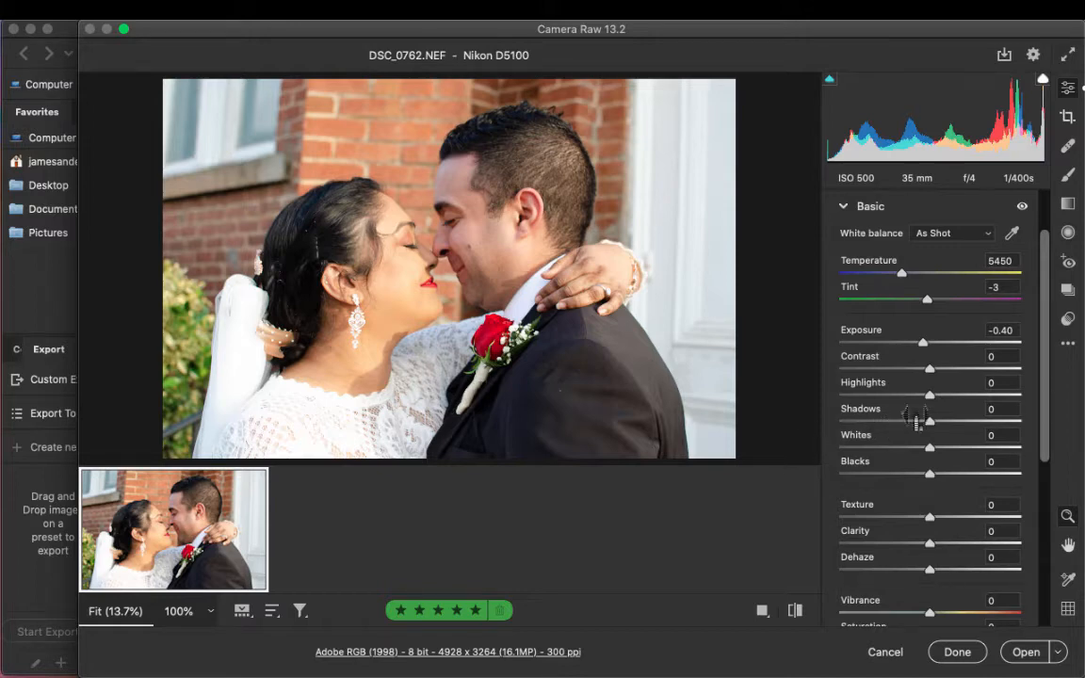
pyautogui.moveTo(930, 396); pyautogui.dragTo(964, 396)
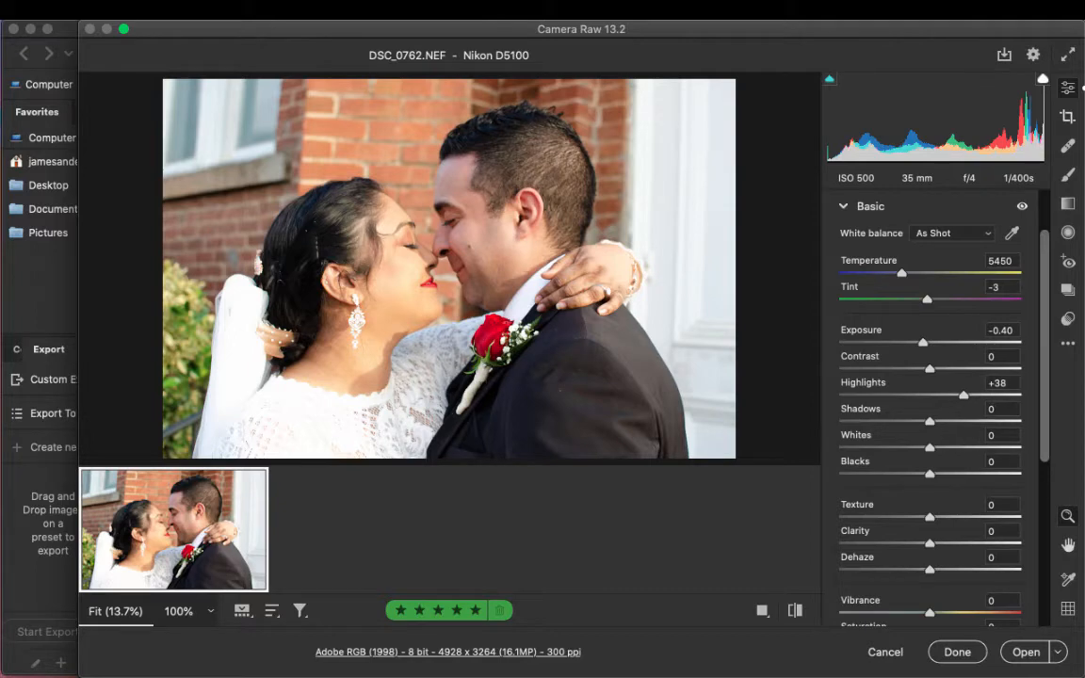
pyautogui.moveTo(964, 395); pyautogui.dragTo(954, 395)
pyautogui.moveTo(936, 393); pyautogui.dragTo(873, 394)
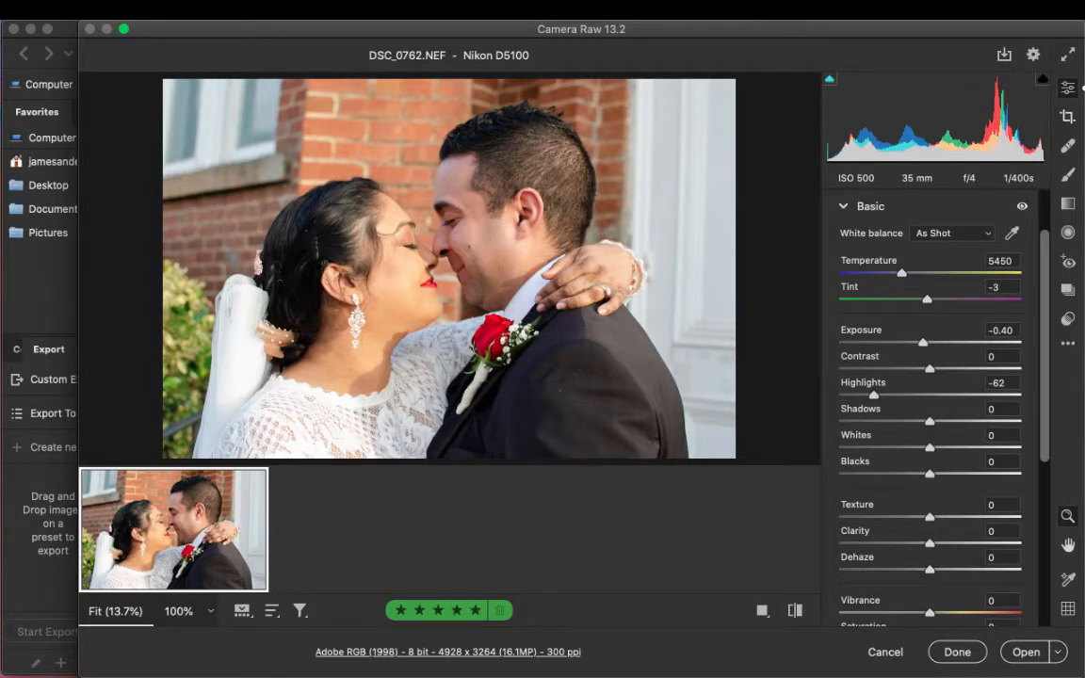
# - Set the photo's Whites to -58 and its Blacks to -23
pyautogui.moveTo(929, 448); pyautogui.dragTo(928, 448)
pyautogui.moveTo(930, 420)
pyautogui.mouseDown()
pyautogui.moveTo(1003, 420)
pyautogui.moveTo(930, 420)
pyautogui.mouseUp()
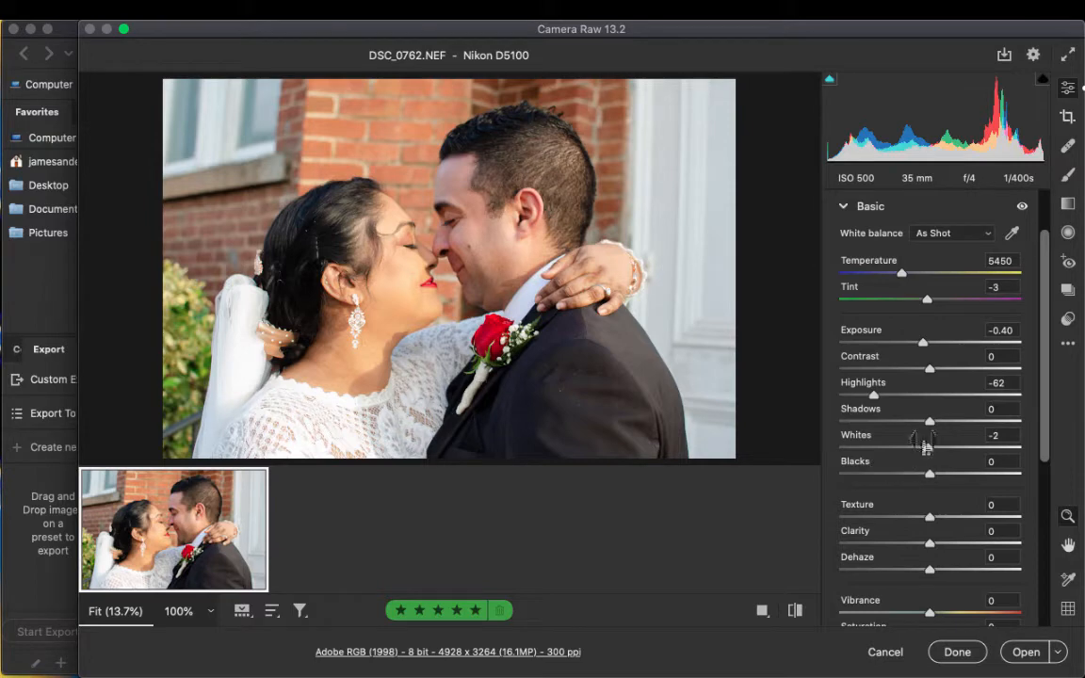
pyautogui.moveTo(928, 447); pyautogui.dragTo(877, 447)
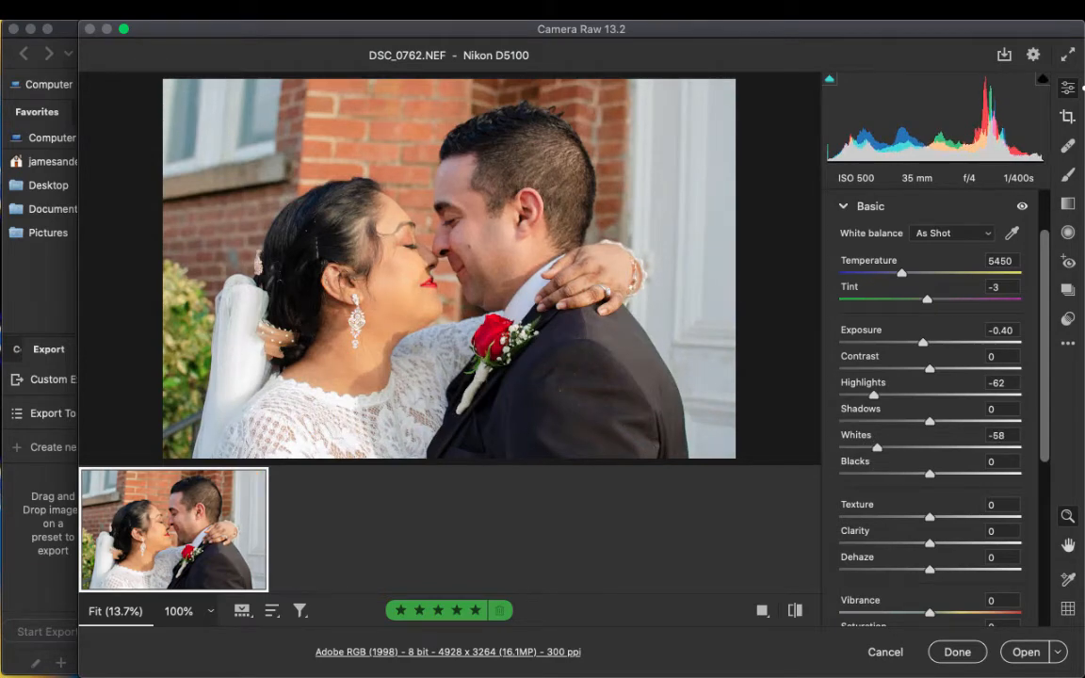
pyautogui.moveTo(930, 473)
pyautogui.mouseDown()
pyautogui.moveTo(944, 474)
pyautogui.moveTo(896, 474)
pyautogui.moveTo(909, 474)
pyautogui.mouseUp()
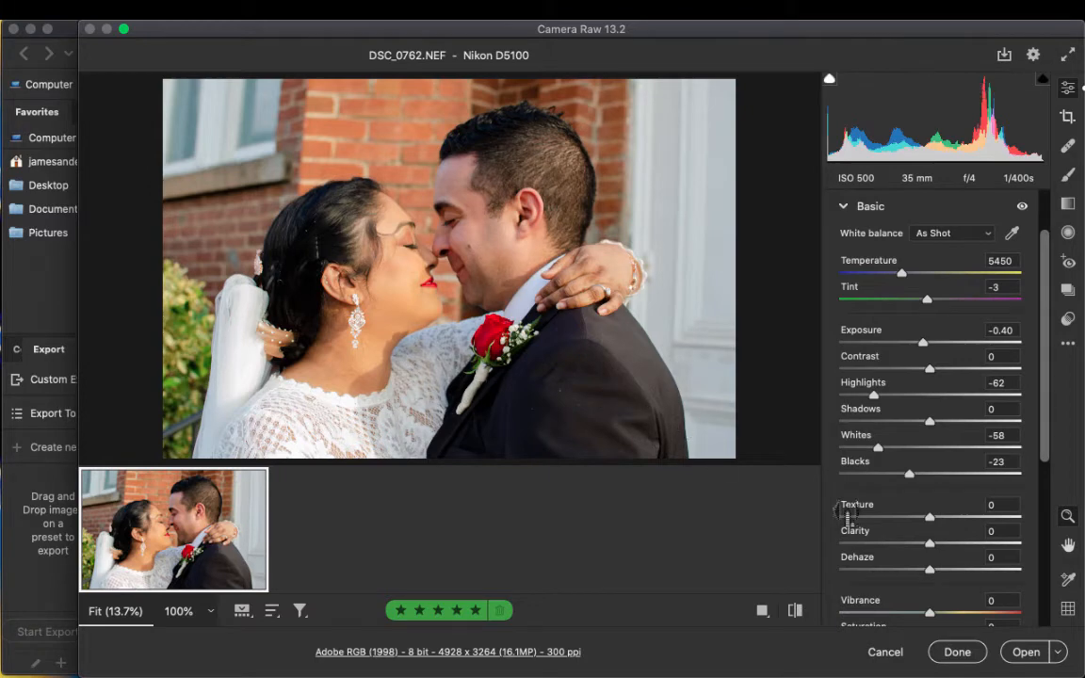
# - Compare the Basic edits with the original photo and open the edited image in Photoshop
pyautogui.scroll(3, 931, 424)
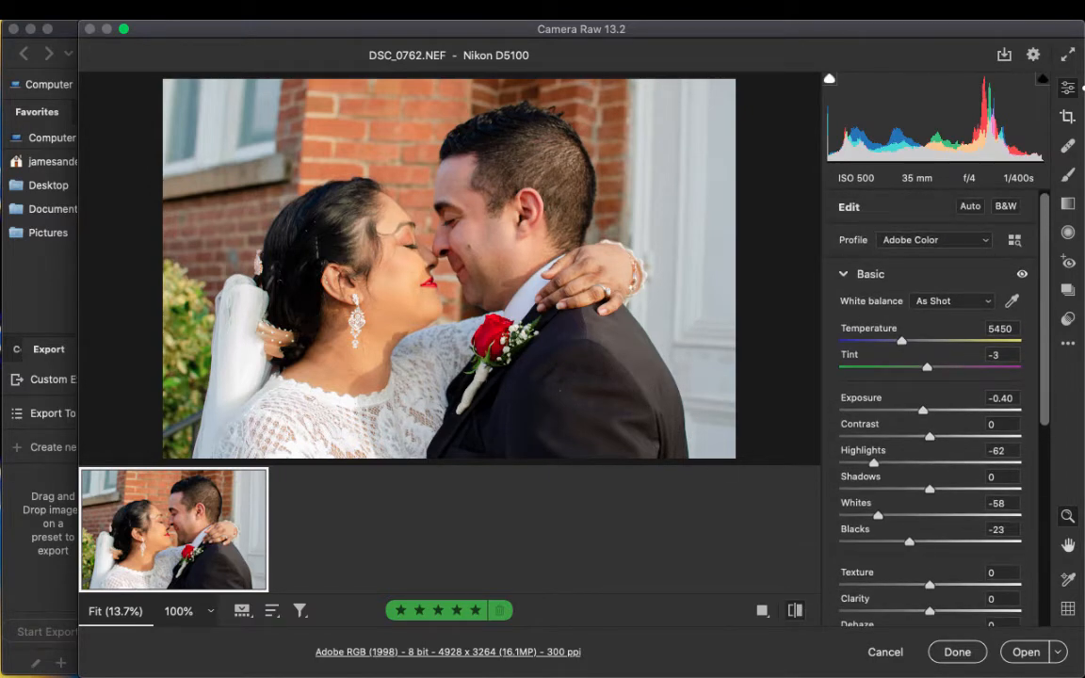
pyautogui.click(795, 611)
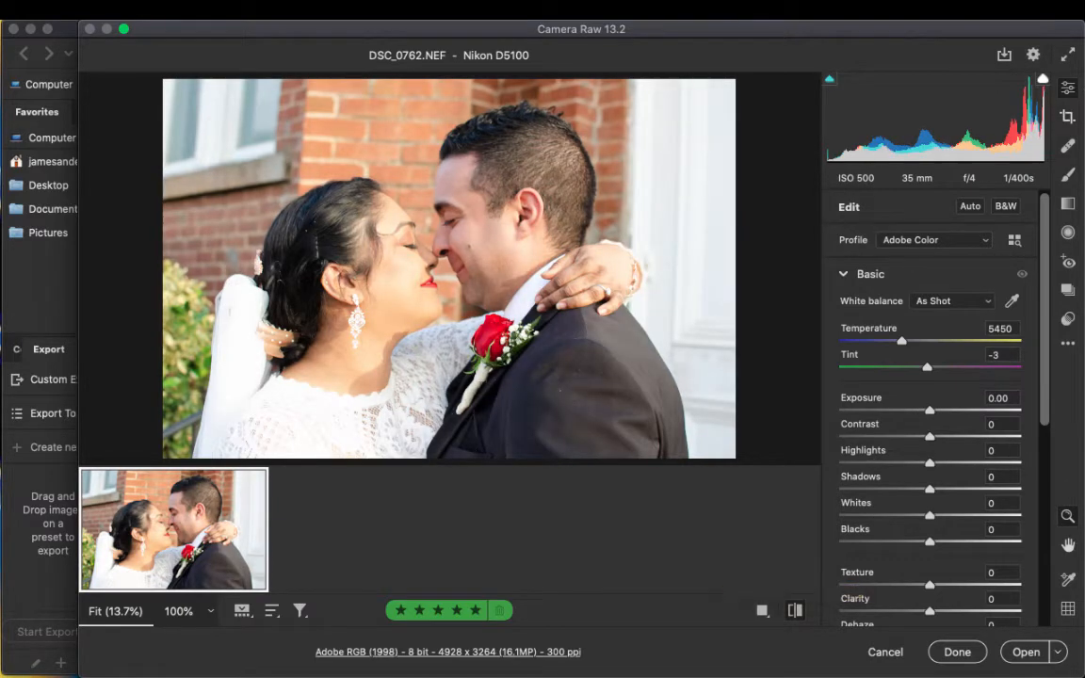
pyautogui.press('\\')
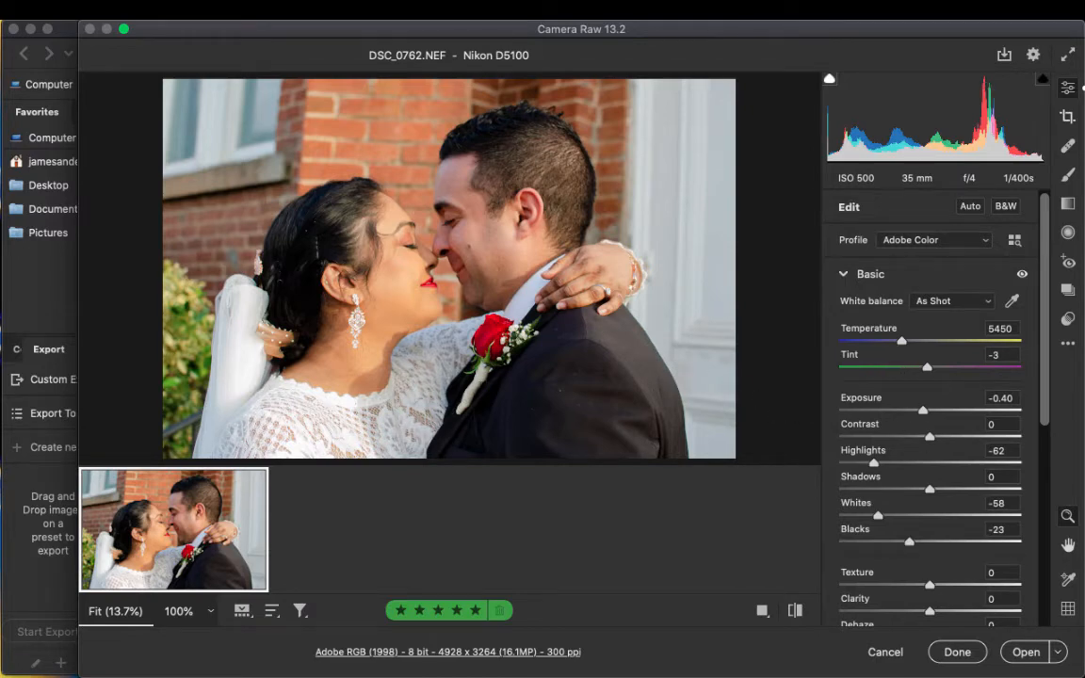
pyautogui.click(845, 275)
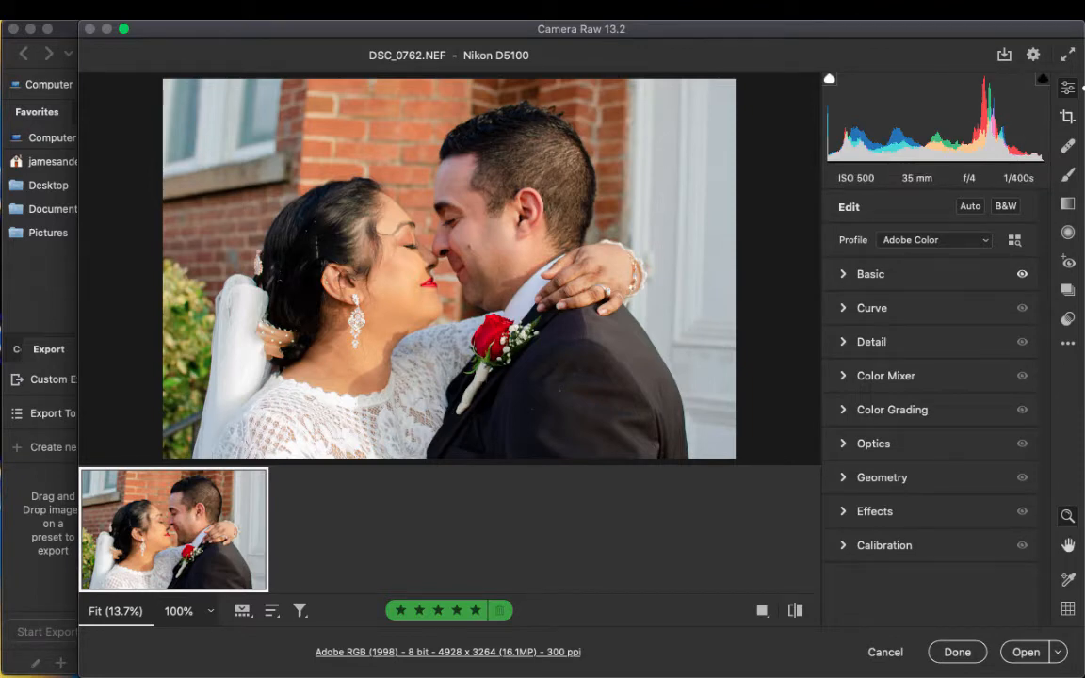
pyautogui.click(1025, 652)
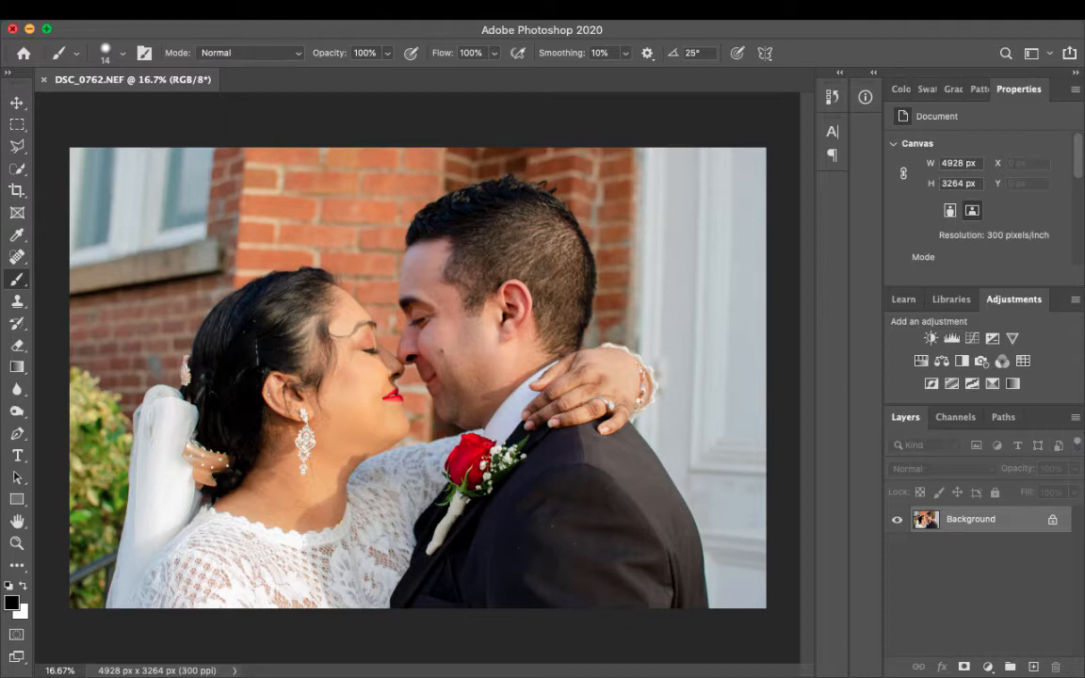
# - Close the Photoshop document without saving and reopen DSC_0762.NEF from Bridge in Camera Raw
pyautogui.press('super+j')
pyautogui.press('super+w')
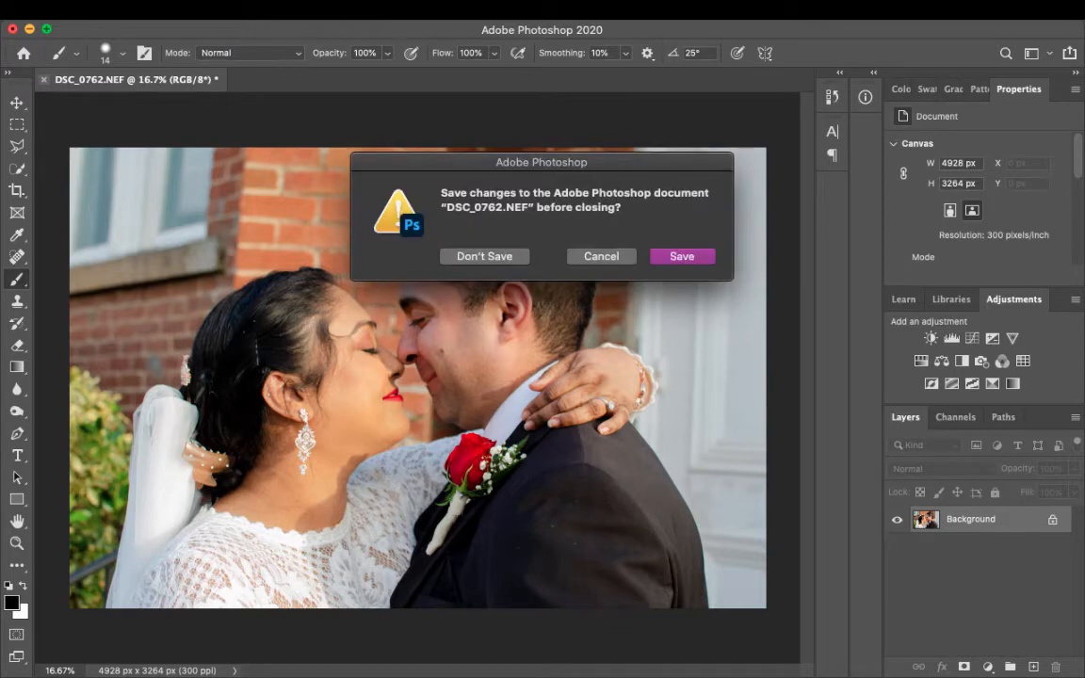
pyautogui.press('super+d')
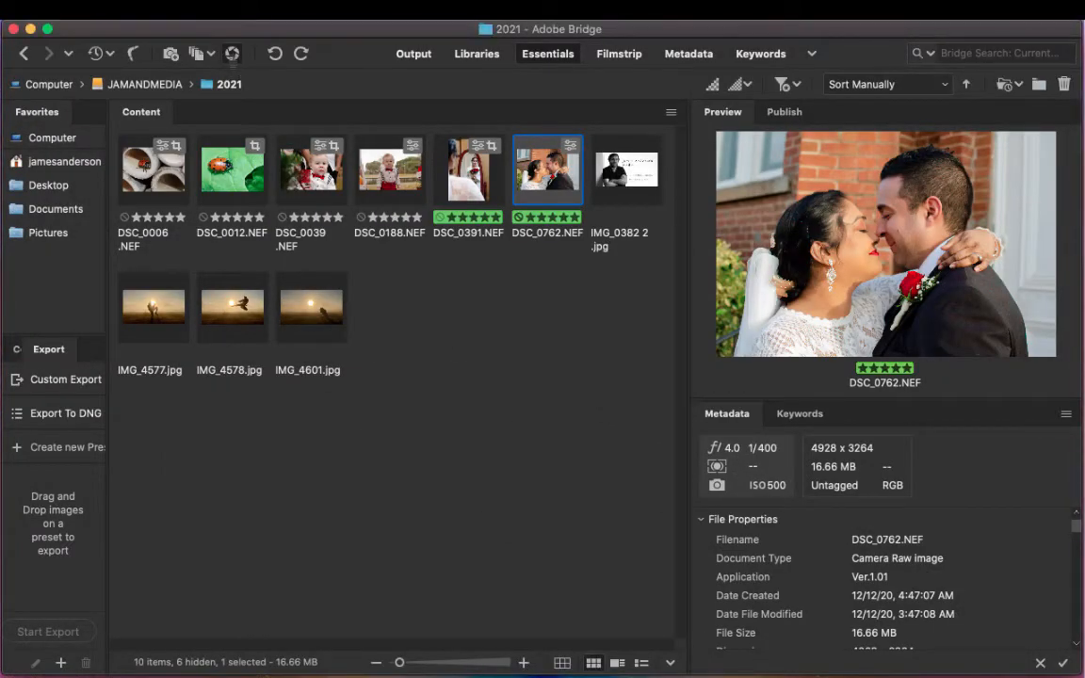
pyautogui.click(231, 53)
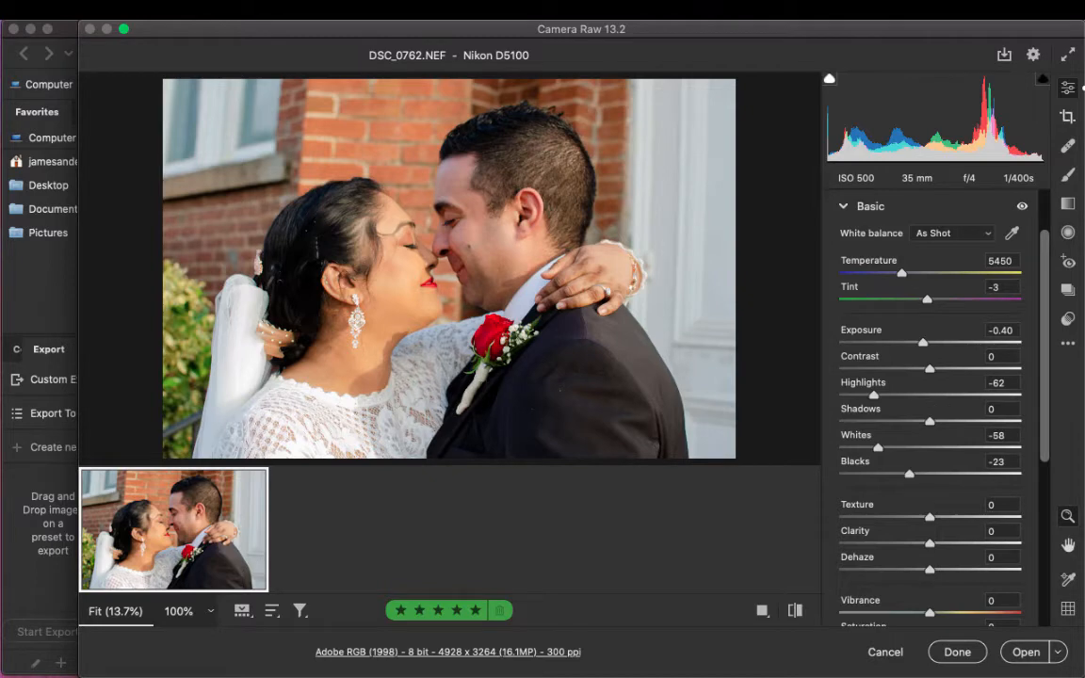
# - Set Exposure to -0.60, compare the photo with its original, and set Temperature to 5600
pyautogui.moveTo(923, 342); pyautogui.dragTo(920, 342)
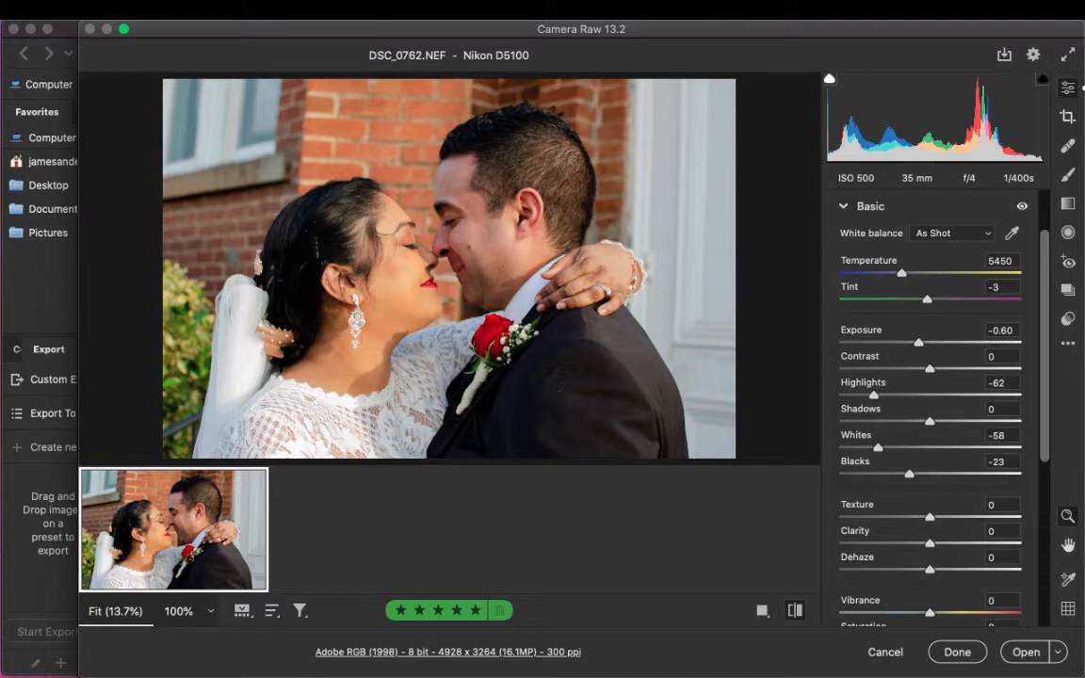
pyautogui.click(795, 611)
pyautogui.click(795, 610)
pyautogui.moveTo(901, 273); pyautogui.dragTo(905, 273)
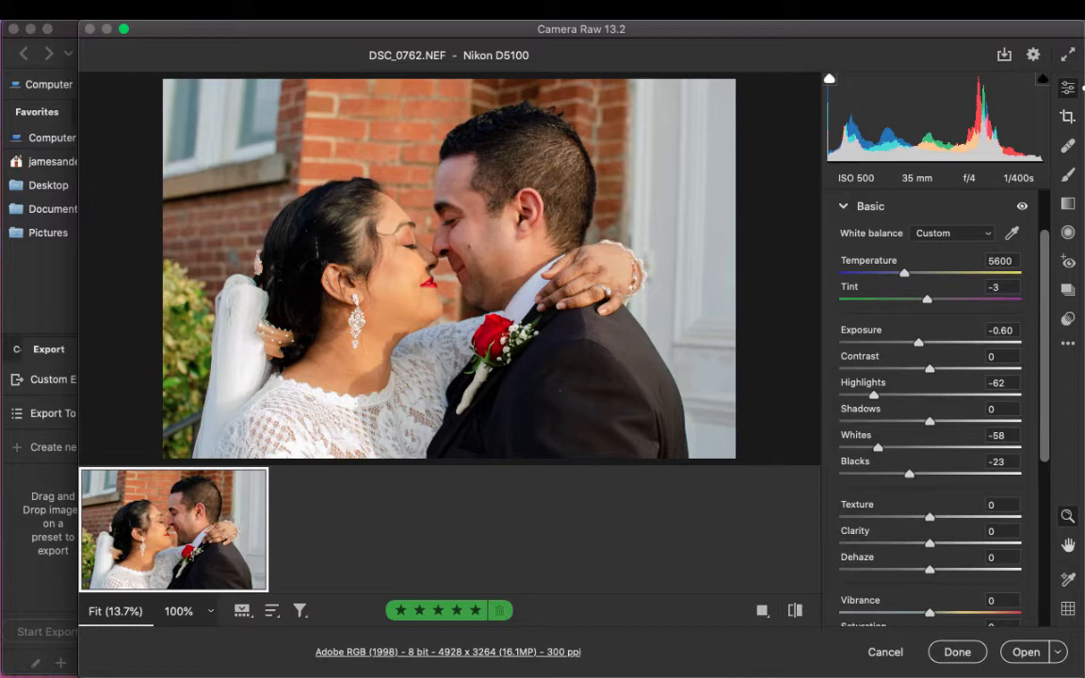
pyautogui.moveTo(904, 273); pyautogui.dragTo(905, 274)
pyautogui.moveTo(906, 273); pyautogui.dragTo(904, 273)
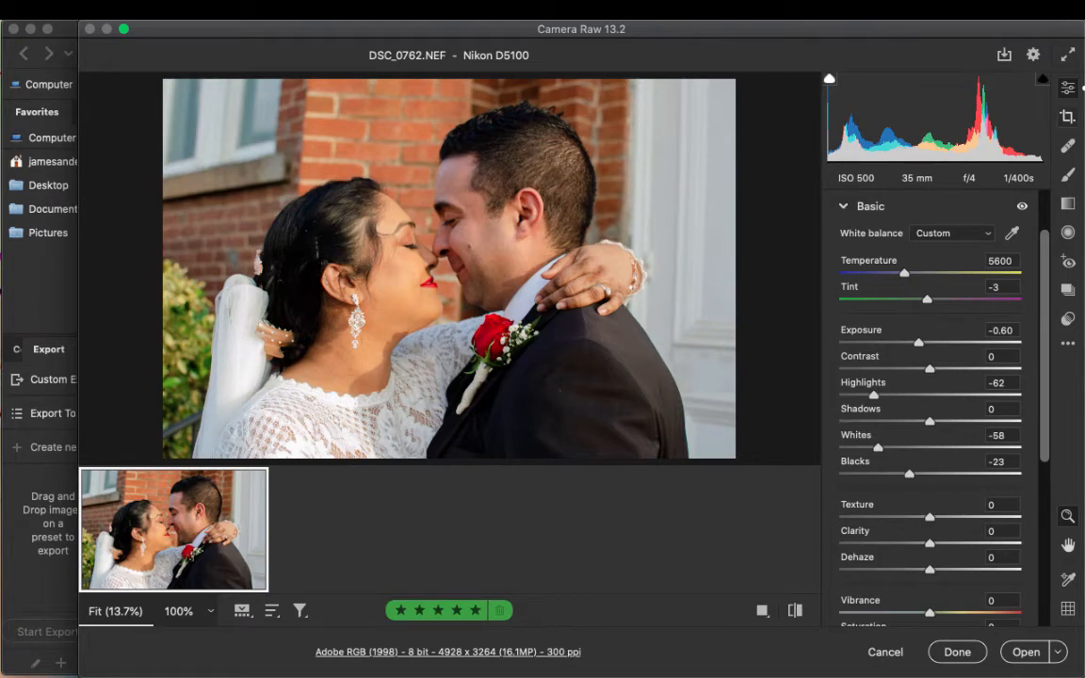
pyautogui.press('c')
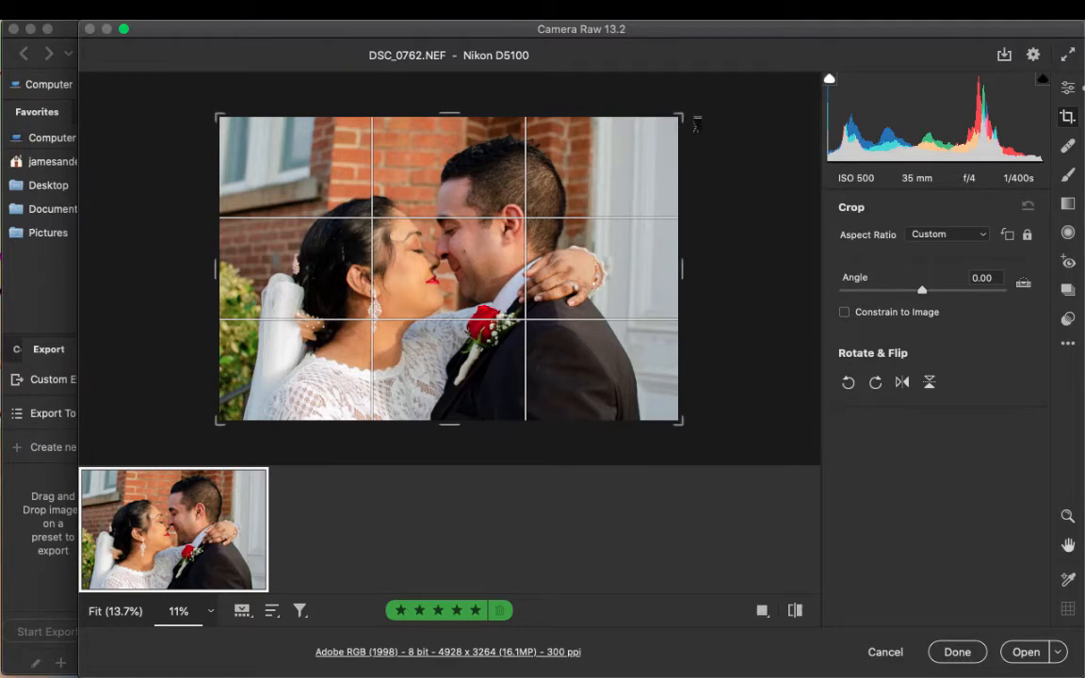
pyautogui.moveTo(685, 136); pyautogui.dragTo(682, 139)
pyautogui.moveTo(601, 299); pyautogui.dragTo(593, 298)
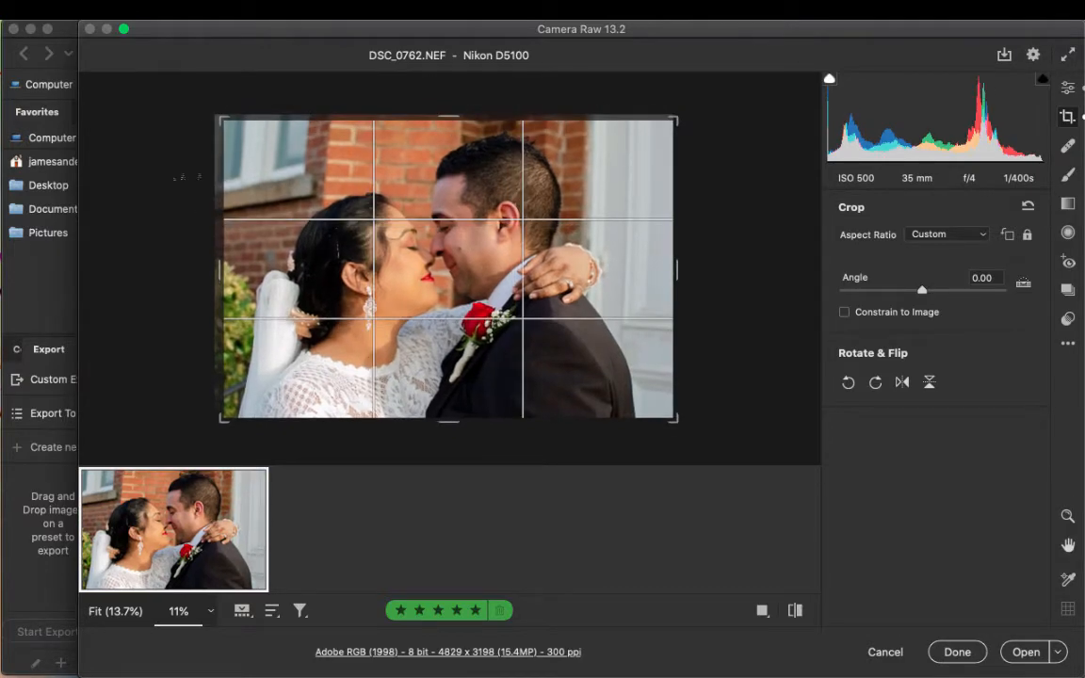
pyautogui.moveTo(224, 132); pyautogui.dragTo(163, 80)
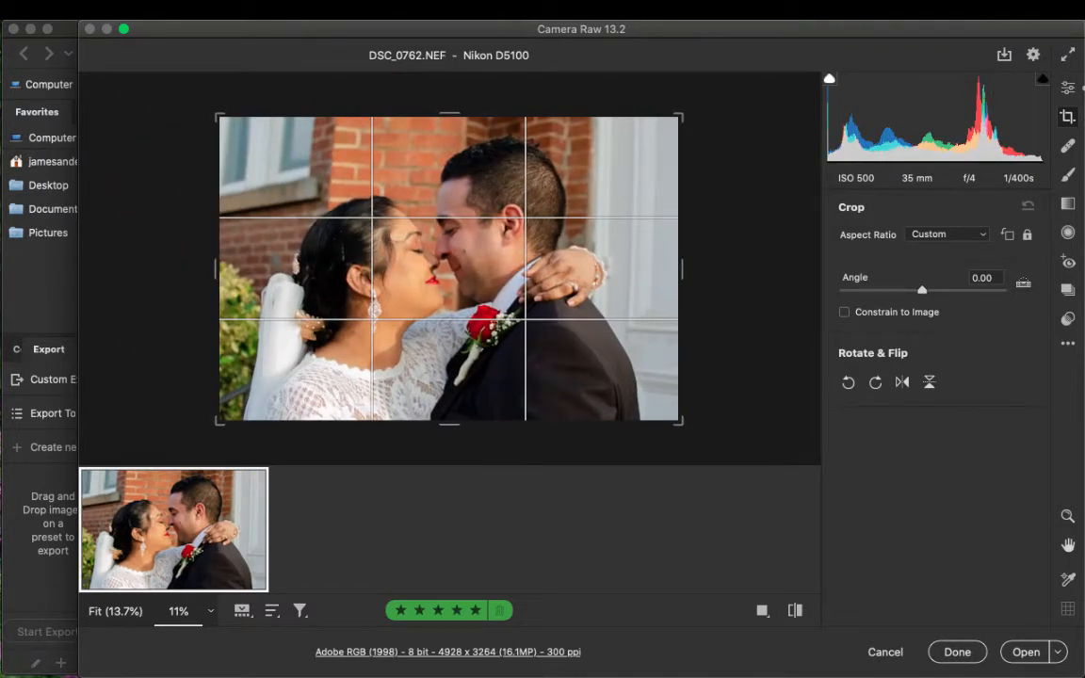
pyautogui.click(1068, 88)
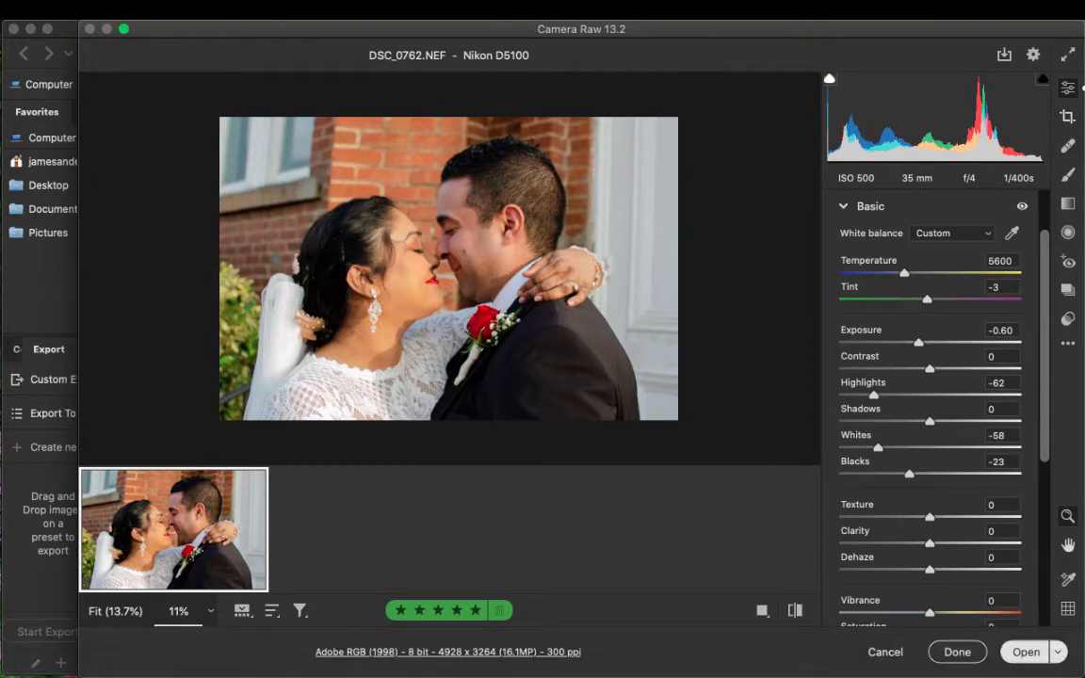
# - Save the Camera Raw edits to DSC_0762.NEF and open the photo in Photoshop
pyautogui.click(957, 652)
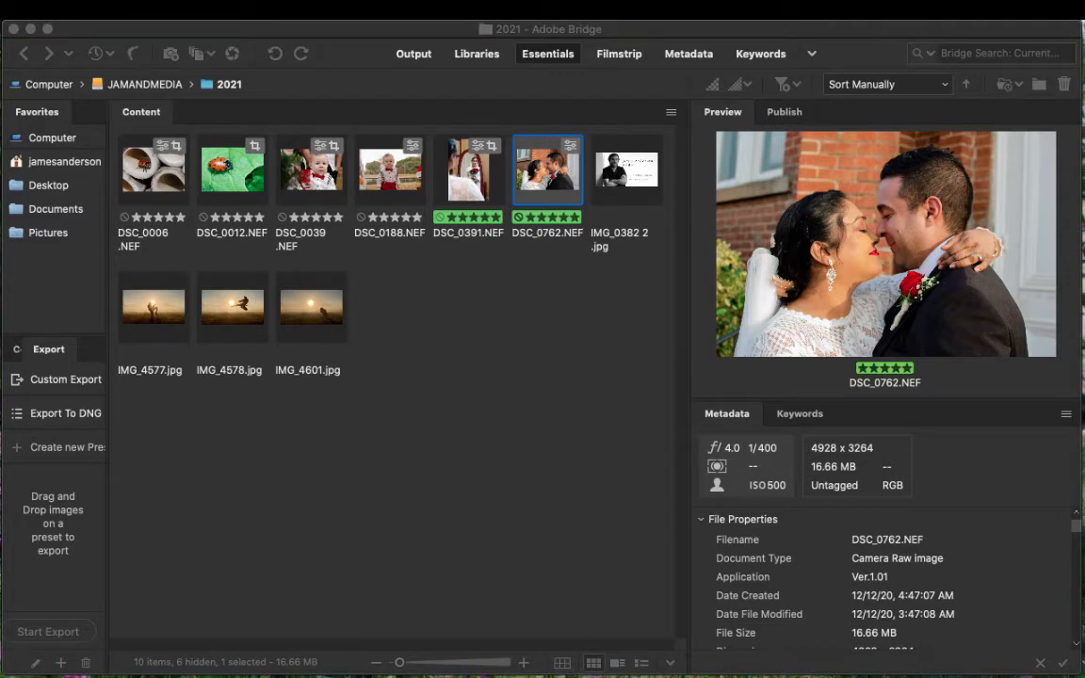
pyautogui.moveTo(737, 653)
pyautogui.click(989, 655)
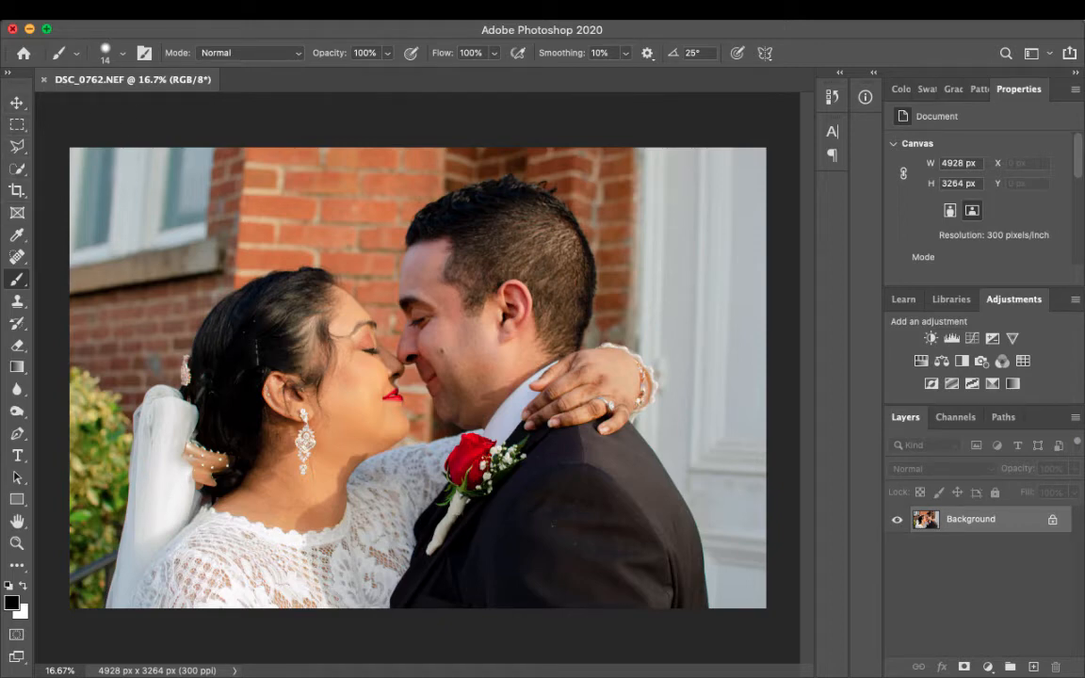
# - Set up the Clone Stamp tool with a 100 px brush at 13% hardness for retouching the dark railing beside the veil
pyautogui.click(17, 300)
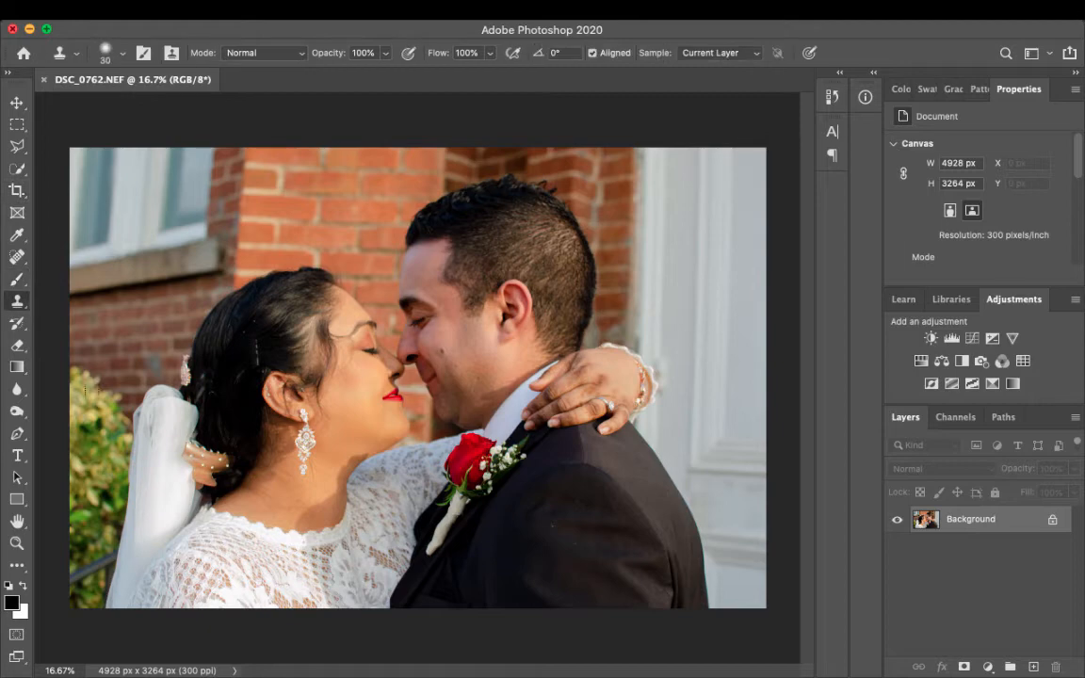
pyautogui.rightClick(17, 301)
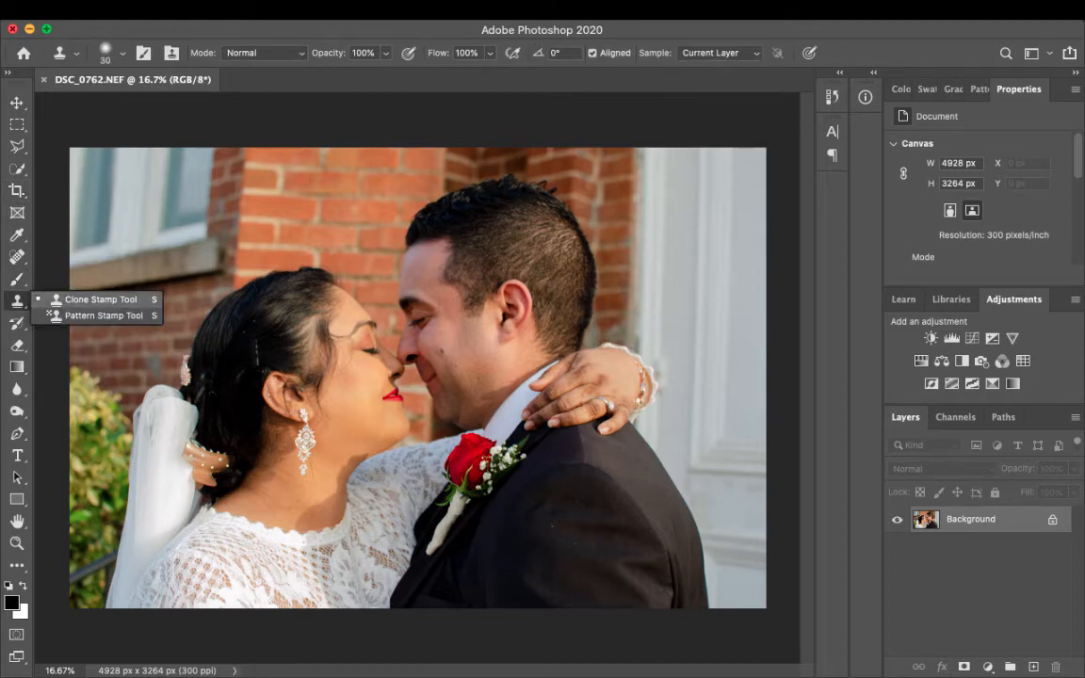
pyautogui.click(79, 299)
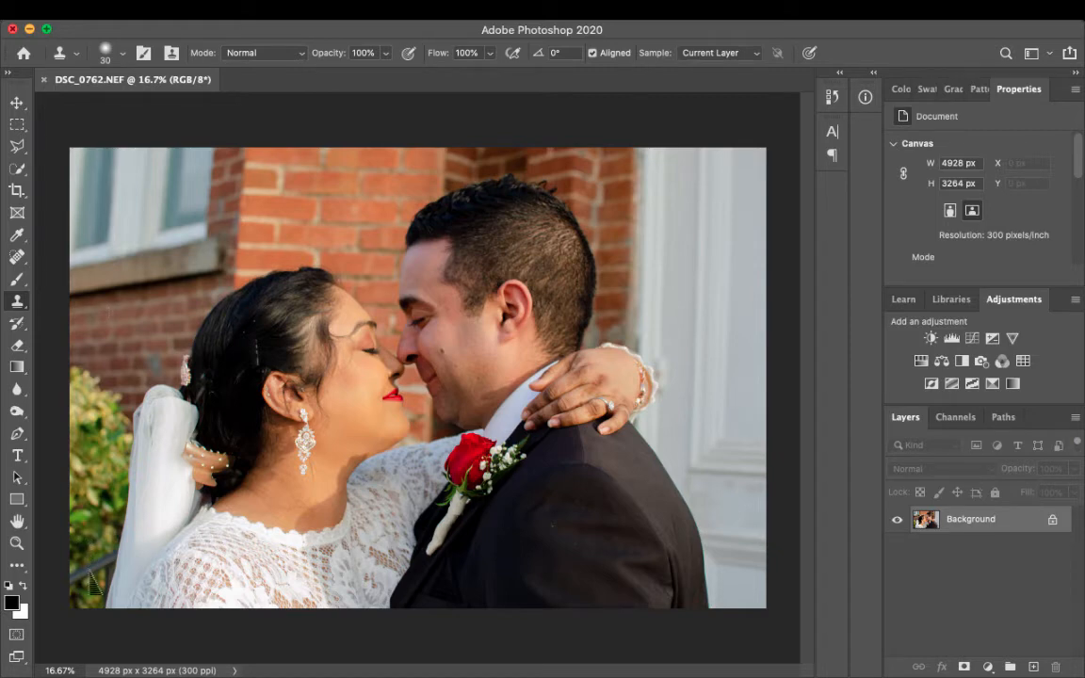
pyautogui.scroll(5, 91, 581)
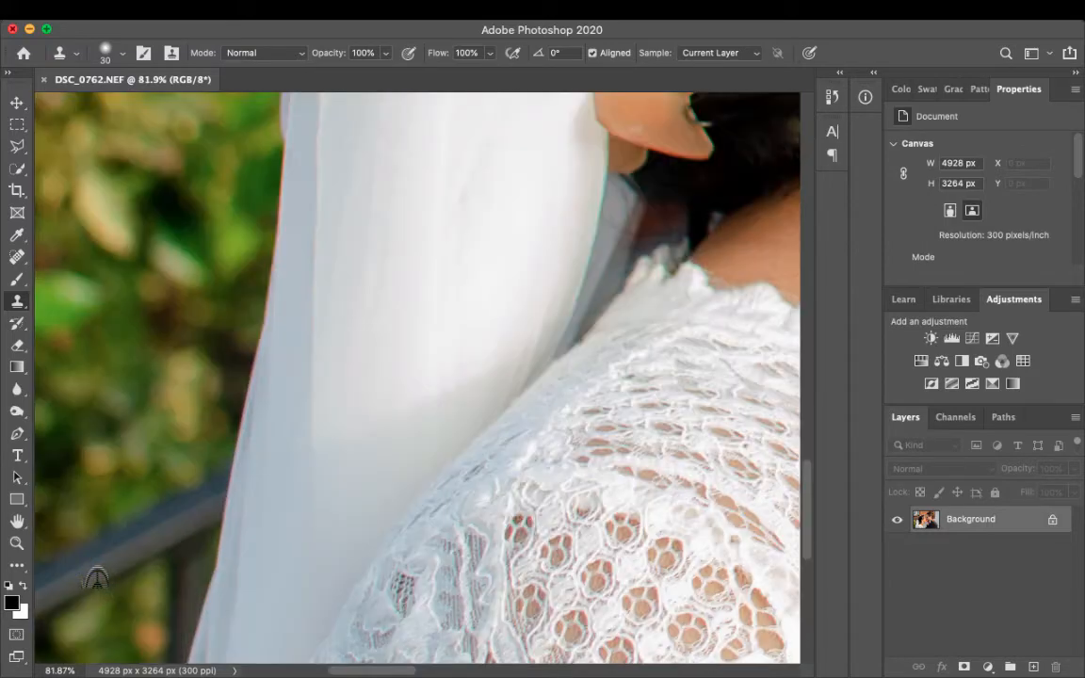
pyautogui.scroll(-2, 88, 571)
pyautogui.hscroll(-3, 89, 571)
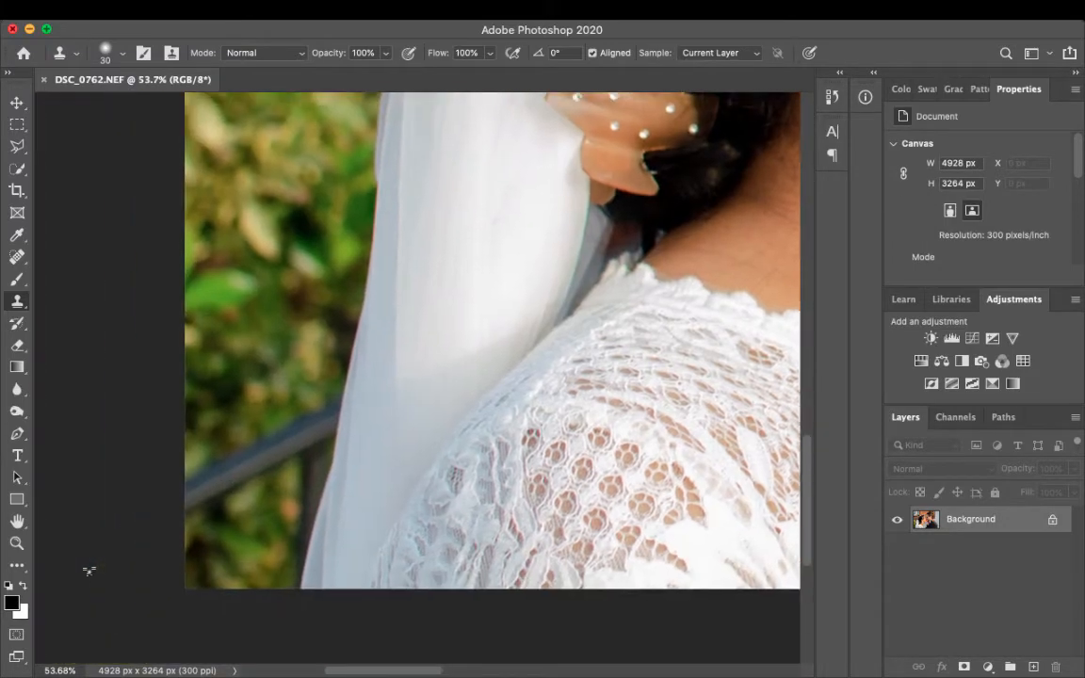
pyautogui.scroll(4, 236, 490)
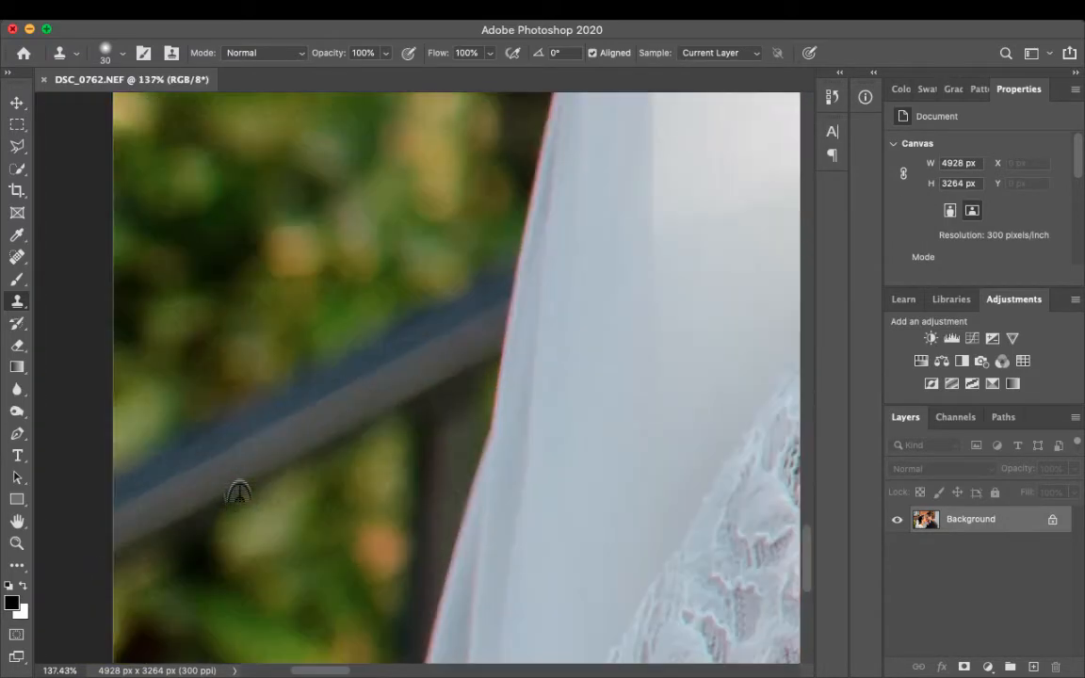
pyautogui.scroll(-2, 238, 492)
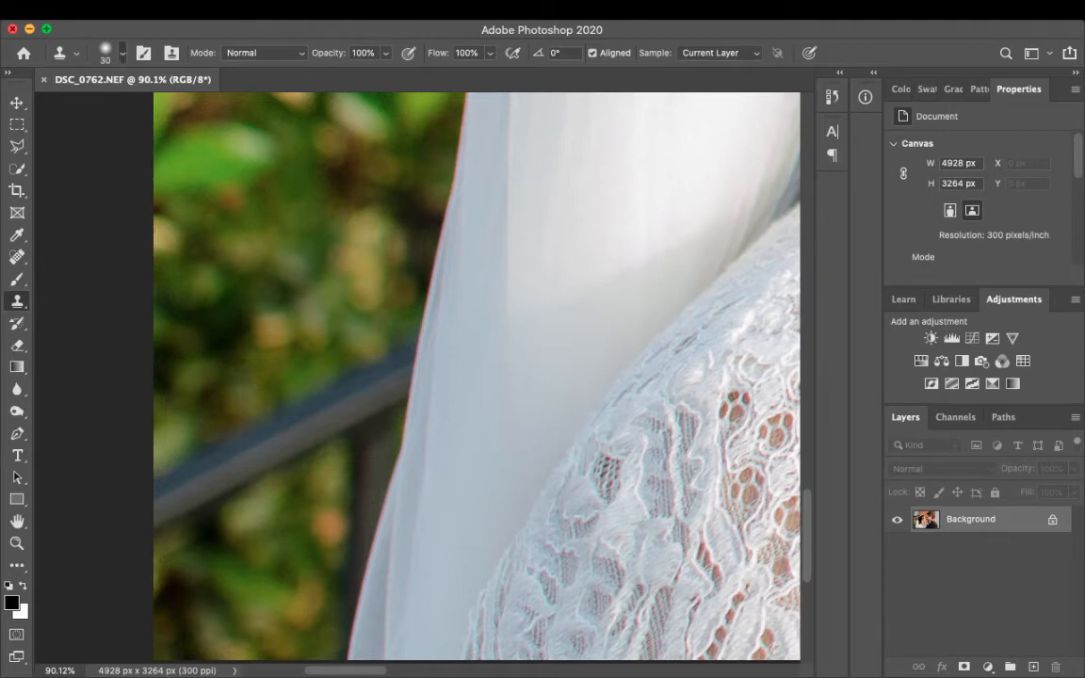
pyautogui.click(121, 54)
pyautogui.moveTo(110, 105); pyautogui.dragTo(127, 106)
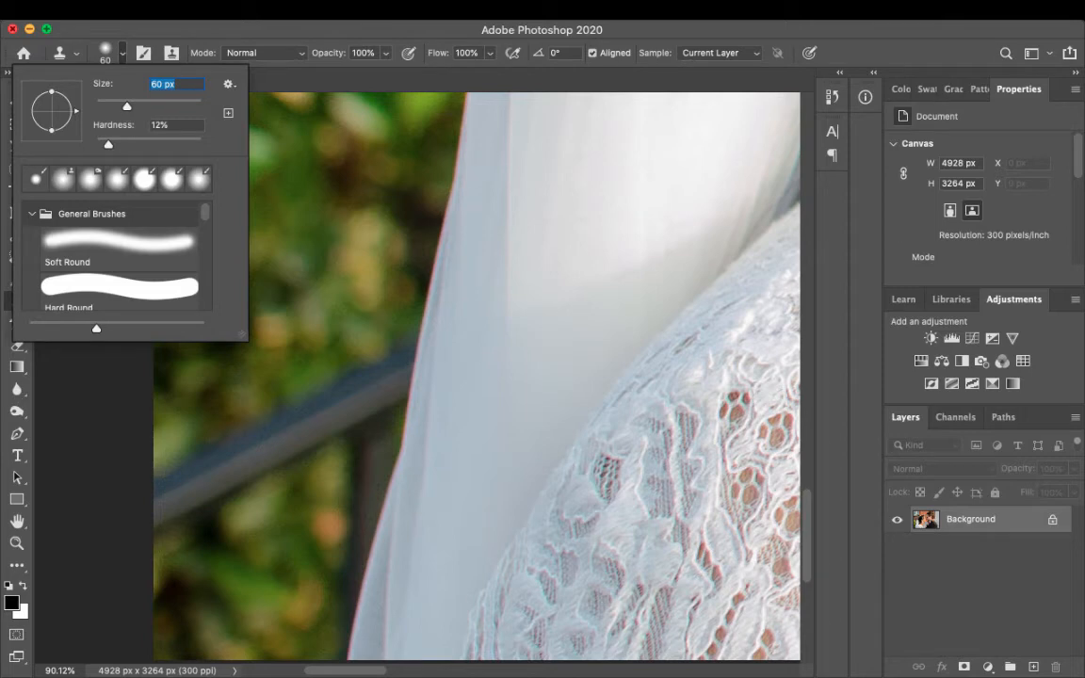
pyautogui.moveTo(109, 144); pyautogui.dragTo(109, 144)
pyautogui.click(170, 125)
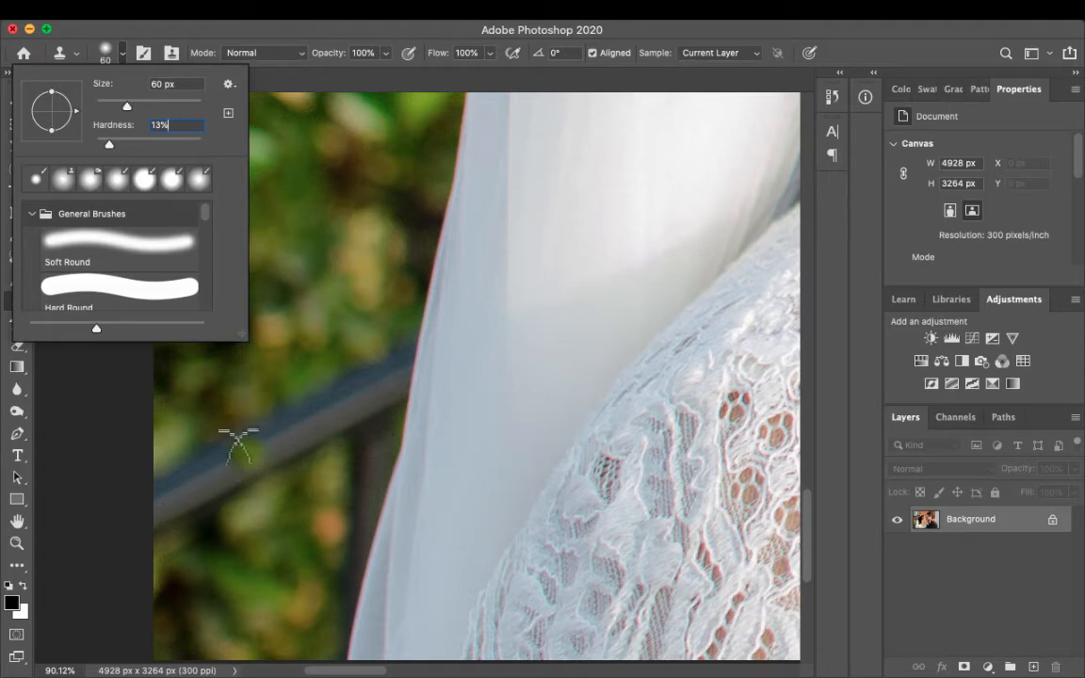
pyautogui.moveTo(127, 106); pyautogui.dragTo(138, 105)
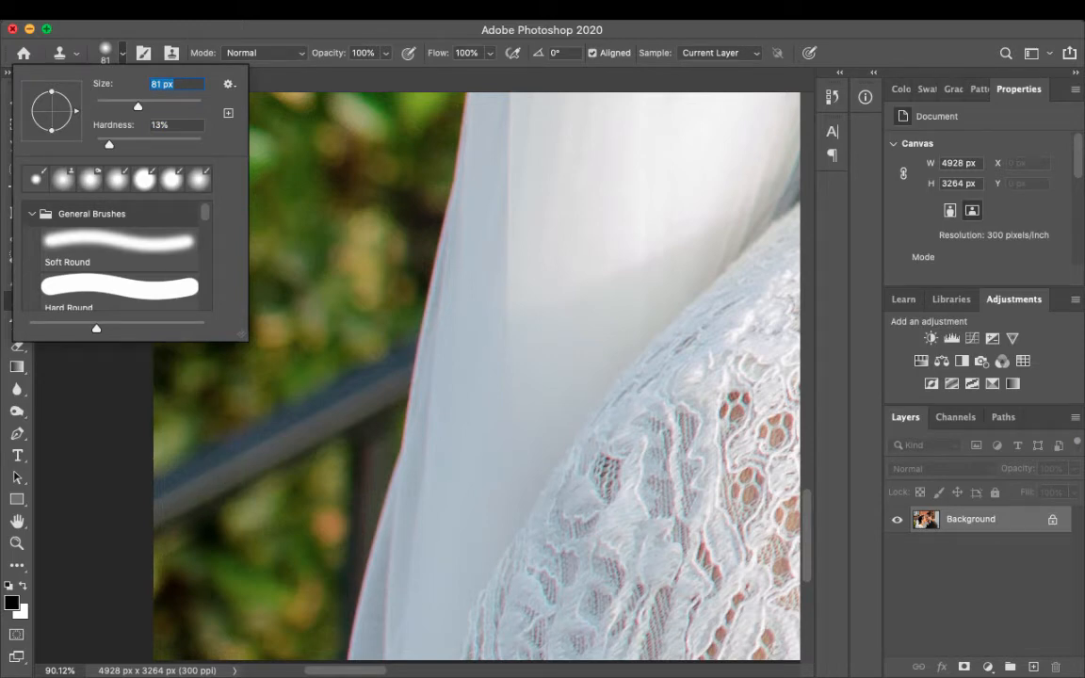
pyautogui.moveTo(139, 105); pyautogui.dragTo(146, 105)
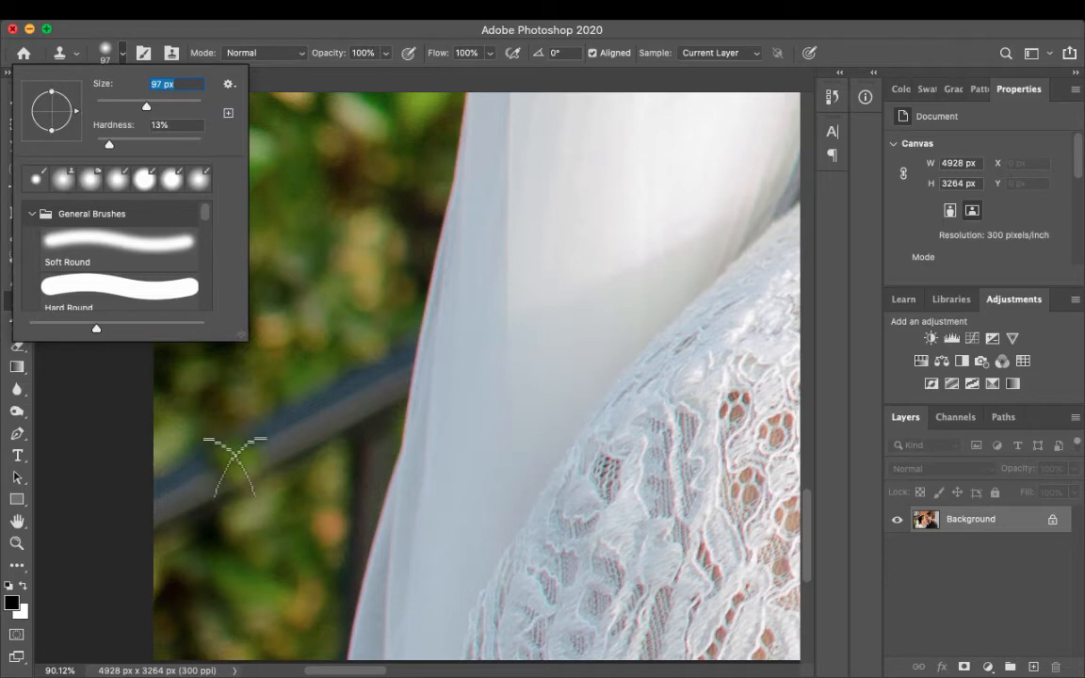
pyautogui.moveTo(146, 107); pyautogui.dragTo(148, 106)
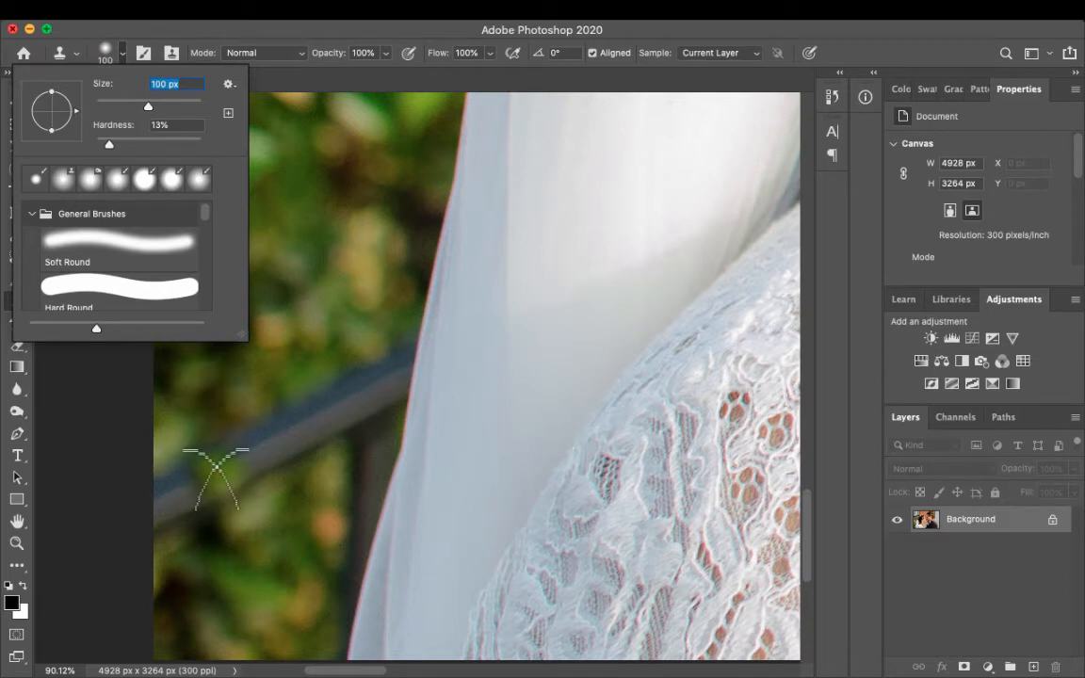
# - Clone foliage over the diagonal handrail in the bushes beside the bride's veil
pyautogui.moveTo(163, 496); pyautogui.dragTo(209, 471)
pyautogui.click(167, 518)
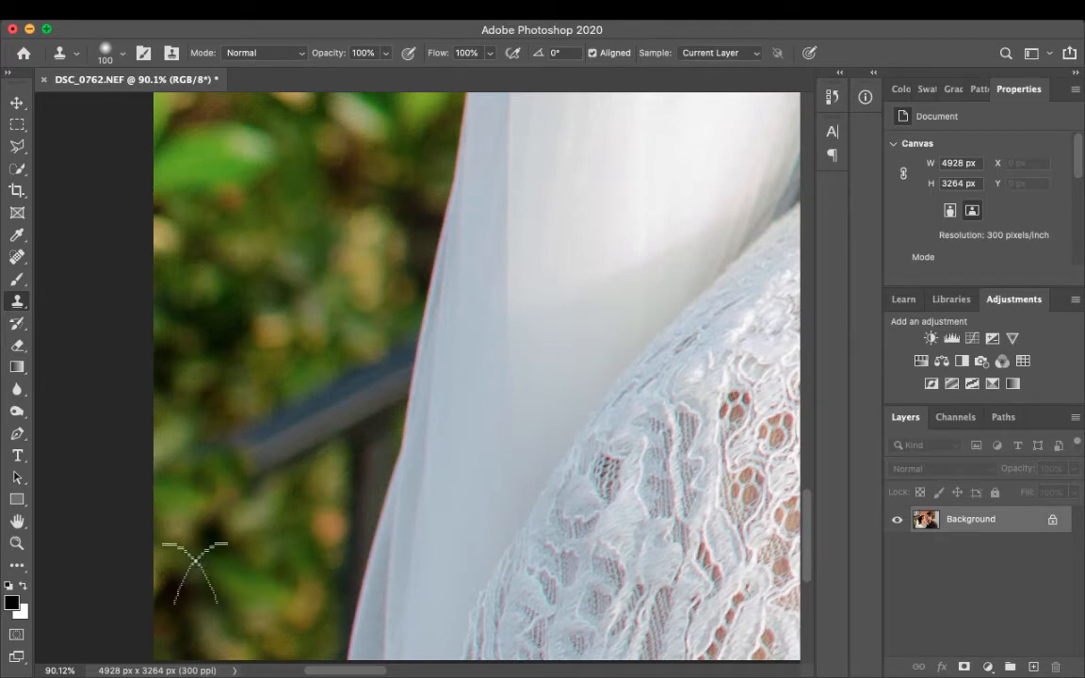
pyautogui.moveTo(258, 452); pyautogui.dragTo(316, 413)
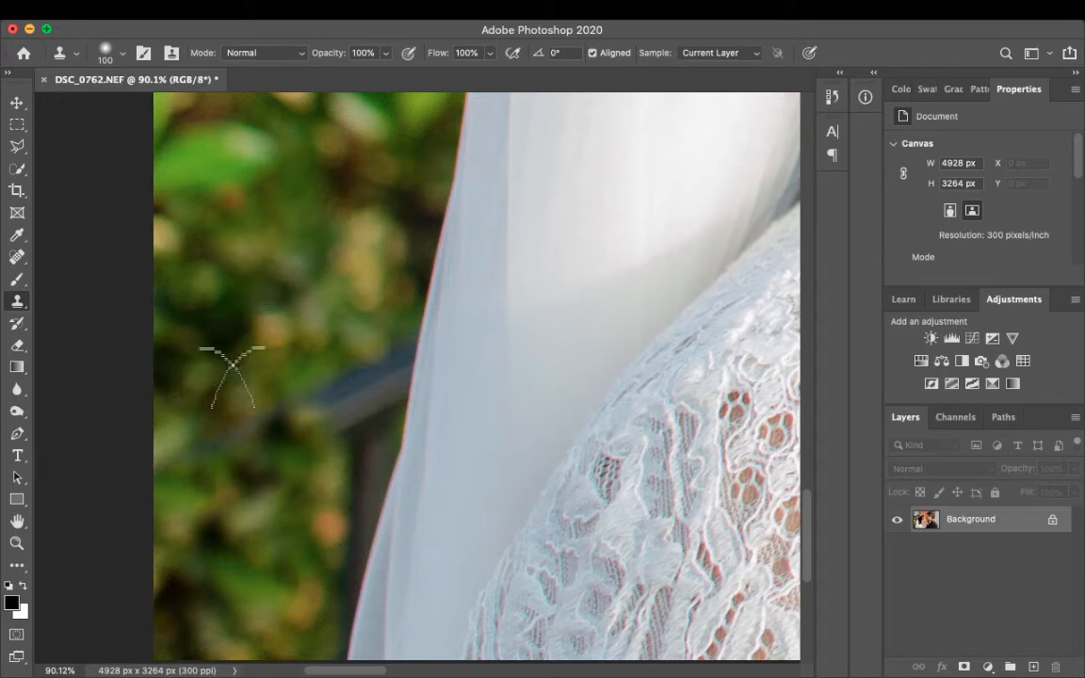
pyautogui.moveTo(315, 387); pyautogui.dragTo(347, 382)
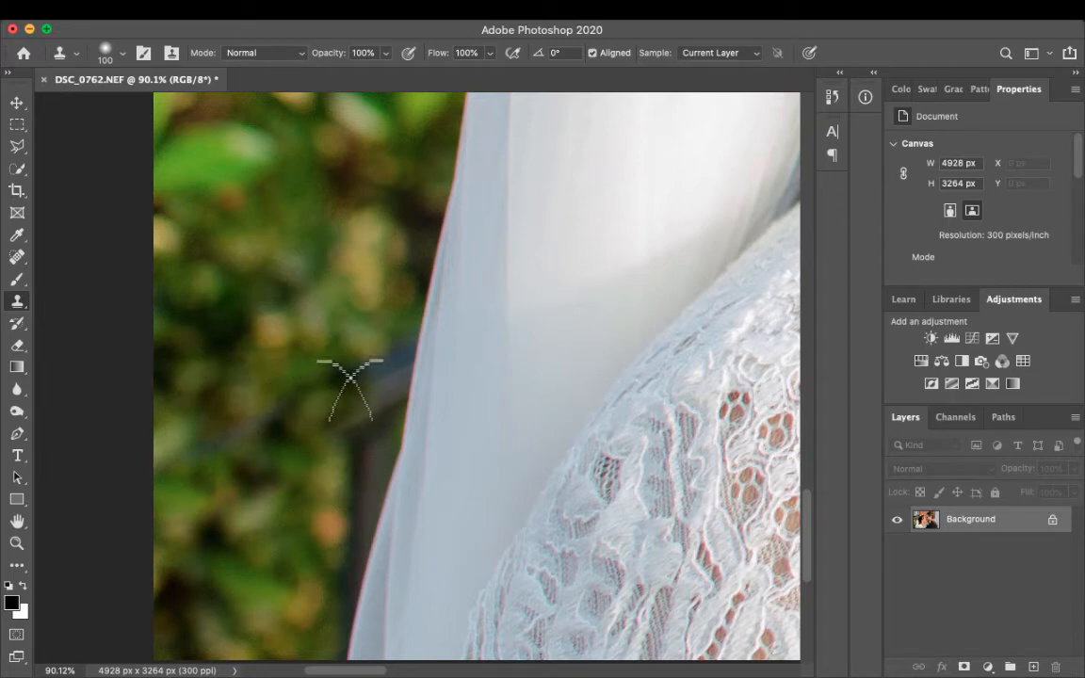
pyautogui.moveTo(336, 430); pyautogui.dragTo(359, 391)
# - Clone foliage over the railing's vertical post and the remaining traces of the handrail along the veil's edge
pyautogui.keyDown('alt'); pyautogui.click(281, 559); pyautogui.keyUp('alt')
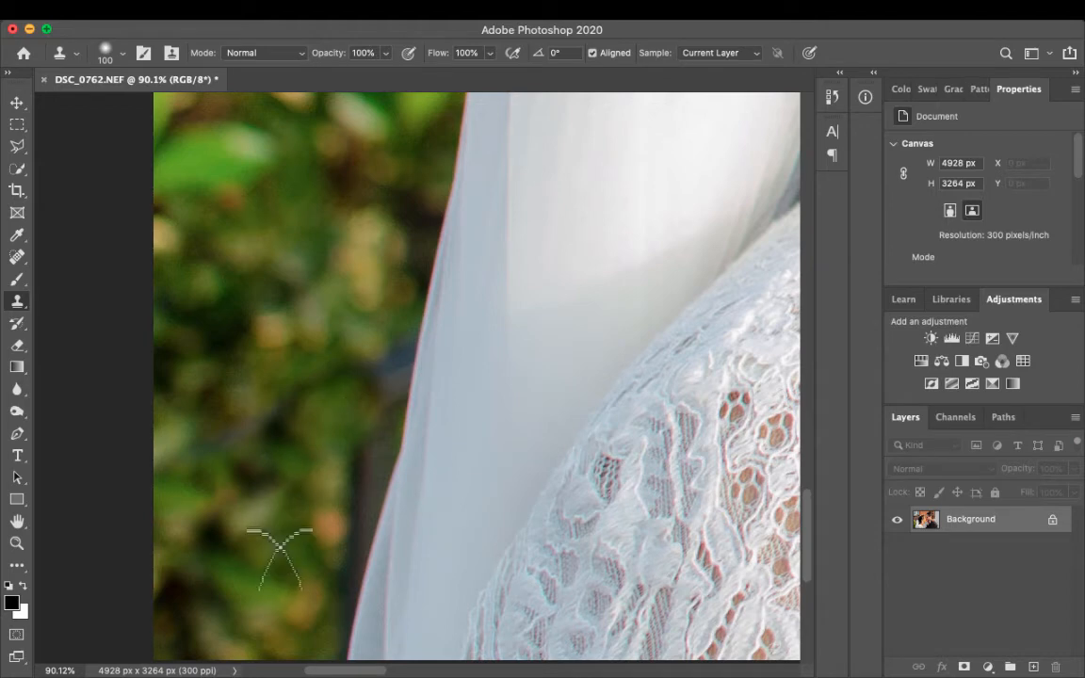
pyautogui.moveTo(358, 445)
pyautogui.mouseDown()
pyautogui.moveTo(326, 551)
pyautogui.moveTo(298, 533)
pyautogui.moveTo(337, 537)
pyautogui.moveTo(297, 570)
pyautogui.mouseUp()
pyautogui.keyDown('alt'); pyautogui.click(245, 445); pyautogui.keyUp('alt')
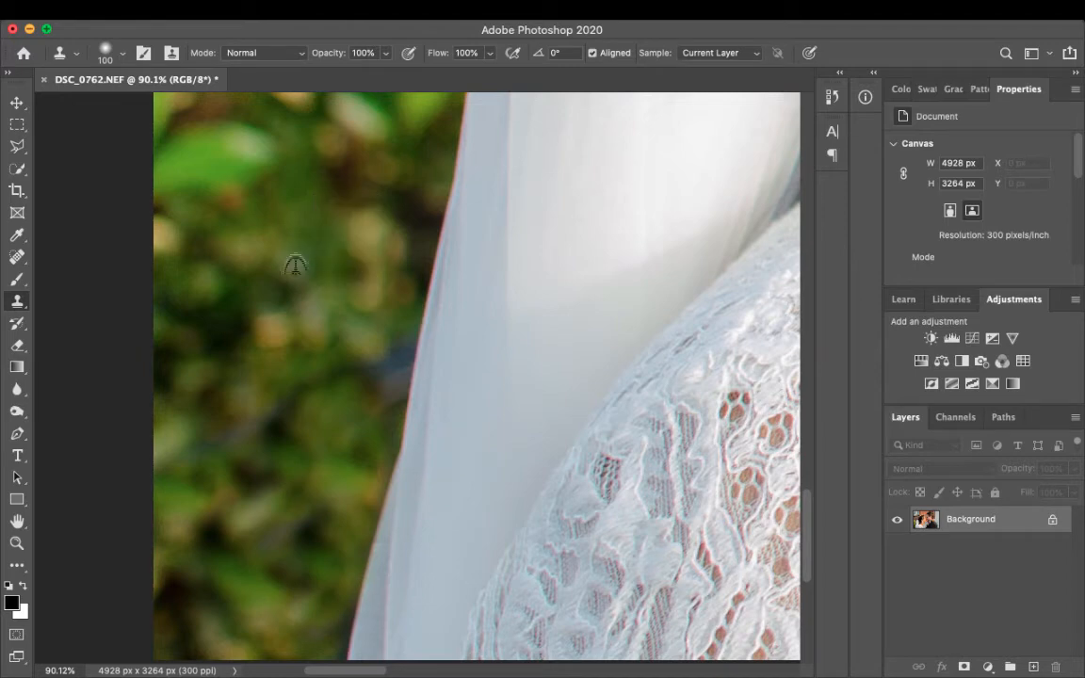
pyautogui.moveTo(373, 337); pyautogui.dragTo(358, 429)
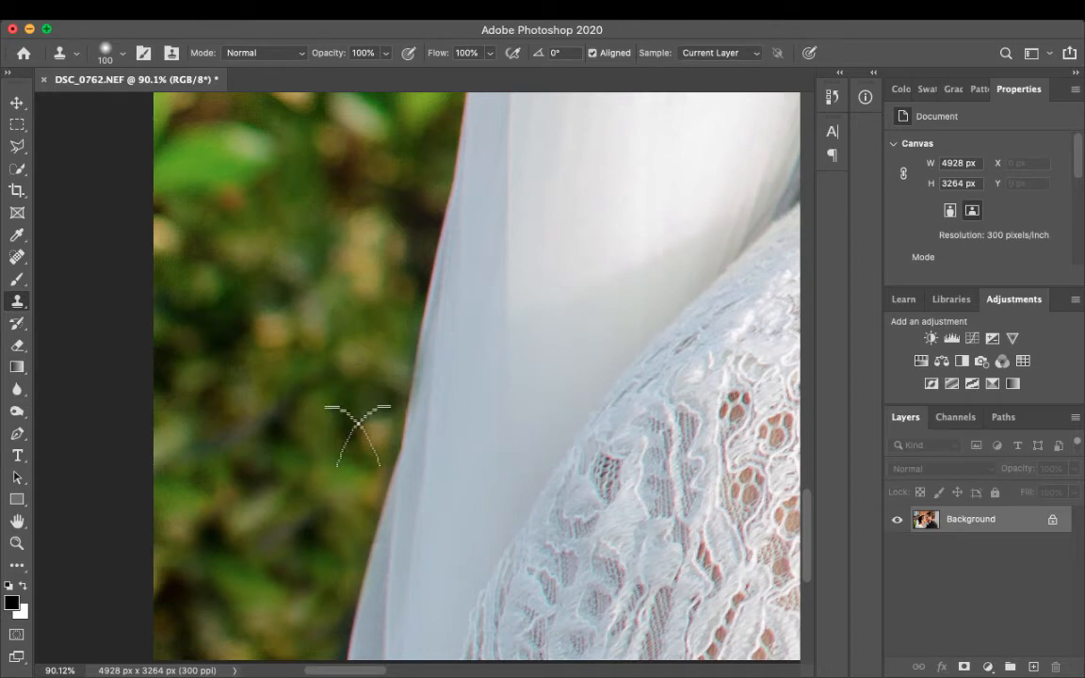
pyautogui.keyDown('alt'); pyautogui.click(284, 238); pyautogui.keyUp('alt')
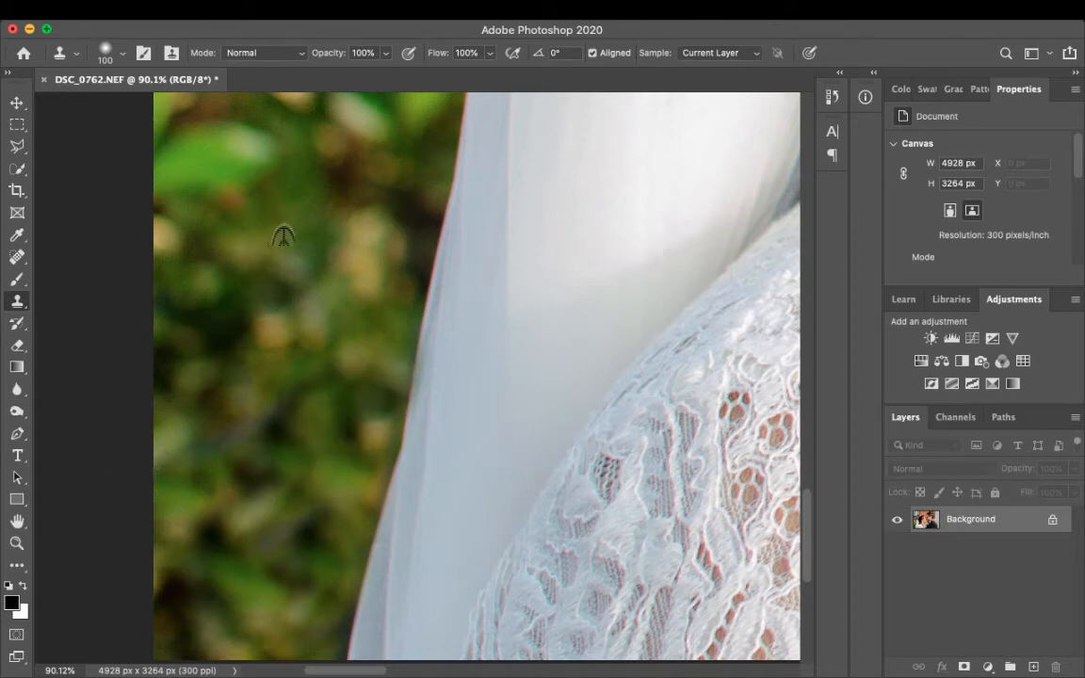
pyautogui.moveTo(205, 497)
pyautogui.mouseDown()
pyautogui.moveTo(211, 396)
pyautogui.moveTo(247, 431)
pyautogui.mouseUp()
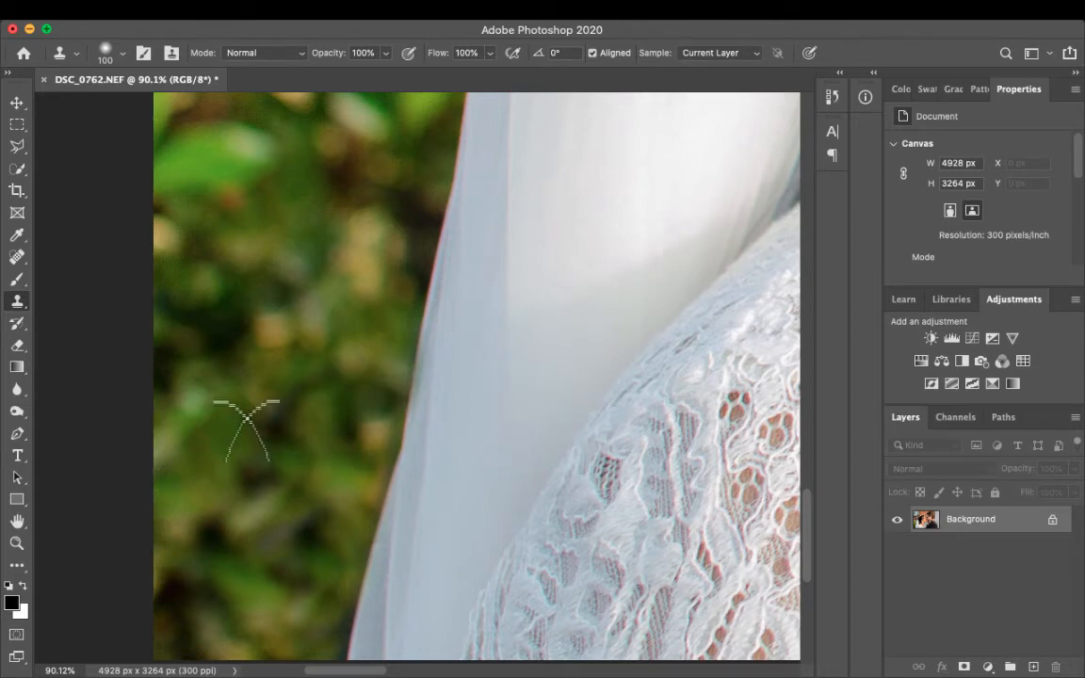
# - Select the entire retouched photo, copy it onto a new layer and hide the Background layer
pyautogui.scroll(-10, 332, 328)
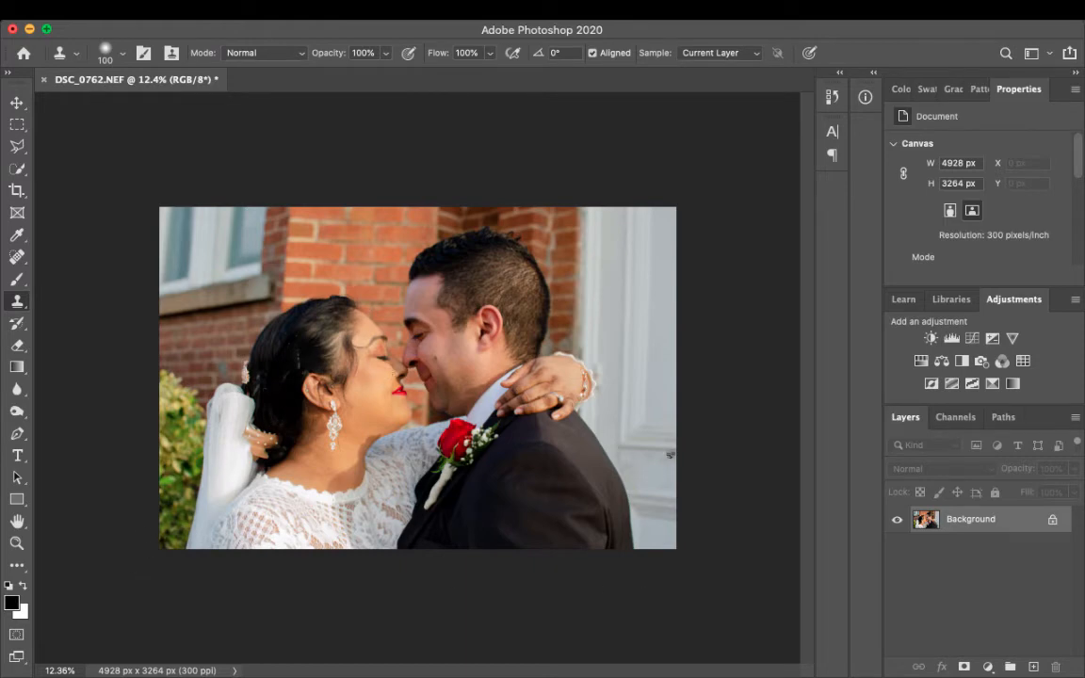
pyautogui.scroll(4, 670, 455)
pyautogui.scroll(-2, 675, 460)
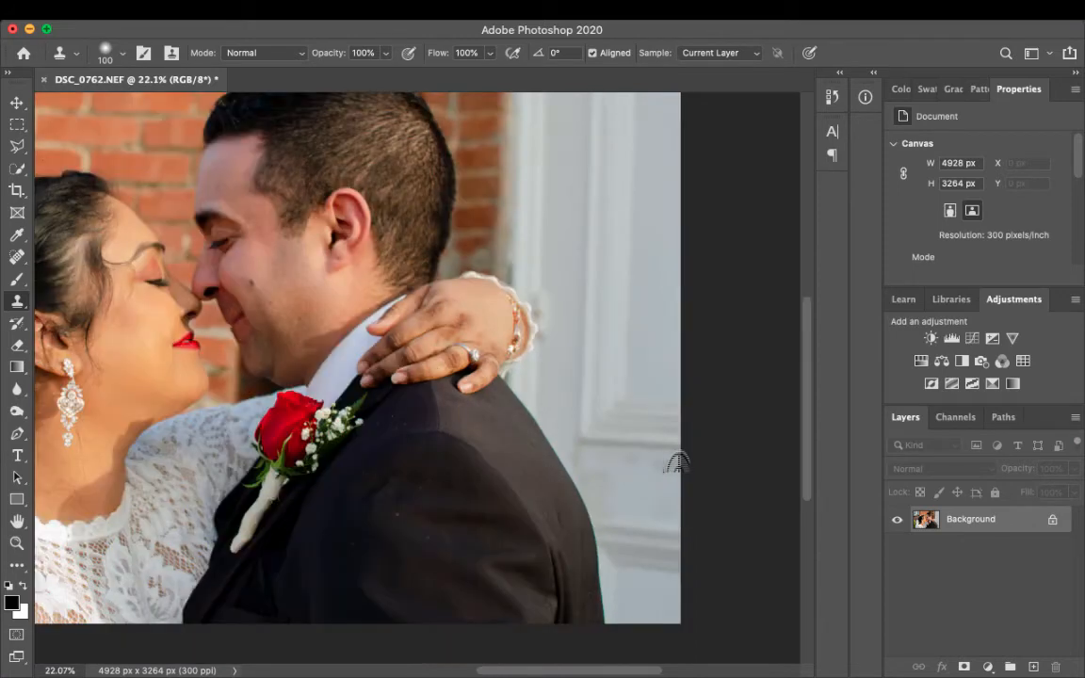
pyautogui.scroll(-2, 676, 462)
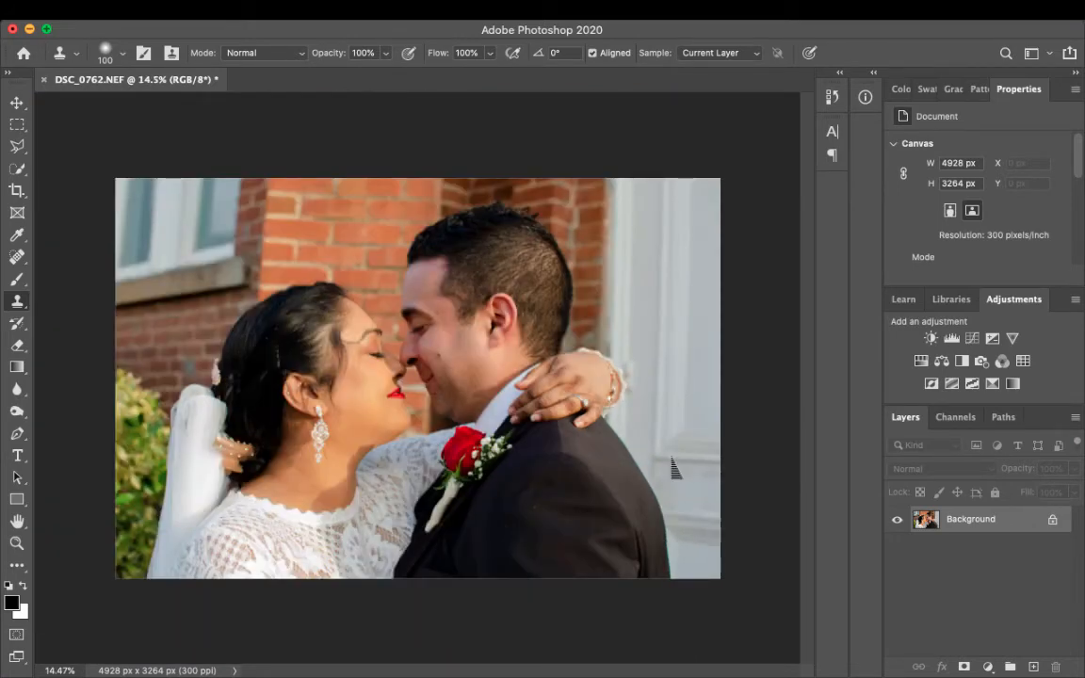
pyautogui.press('super+a')
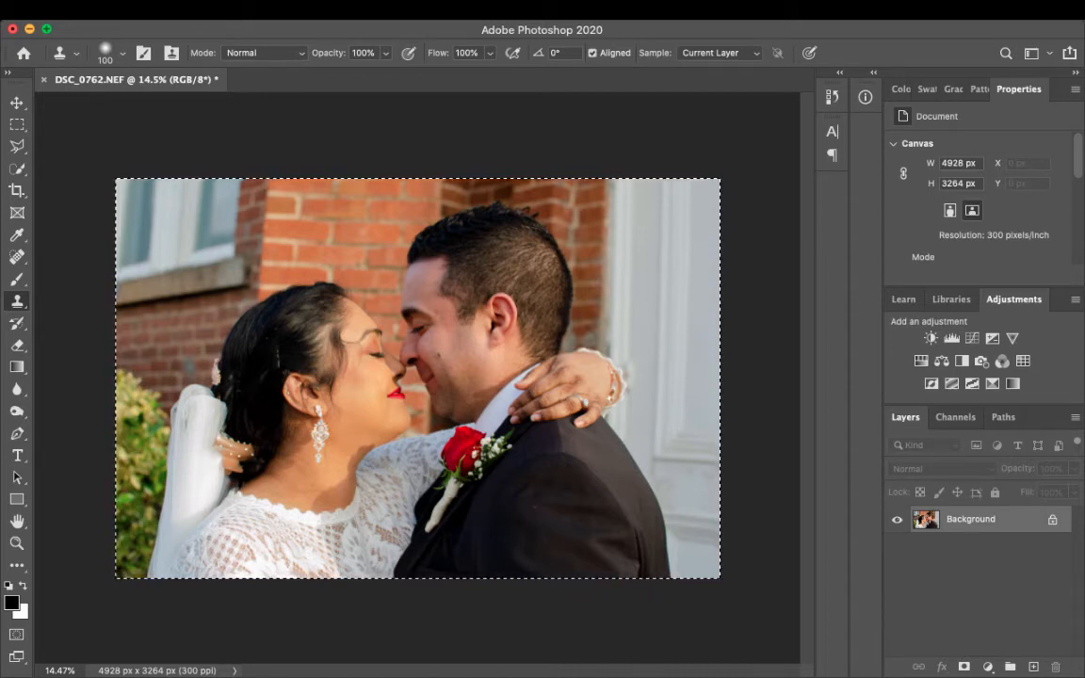
pyautogui.press('super+j')
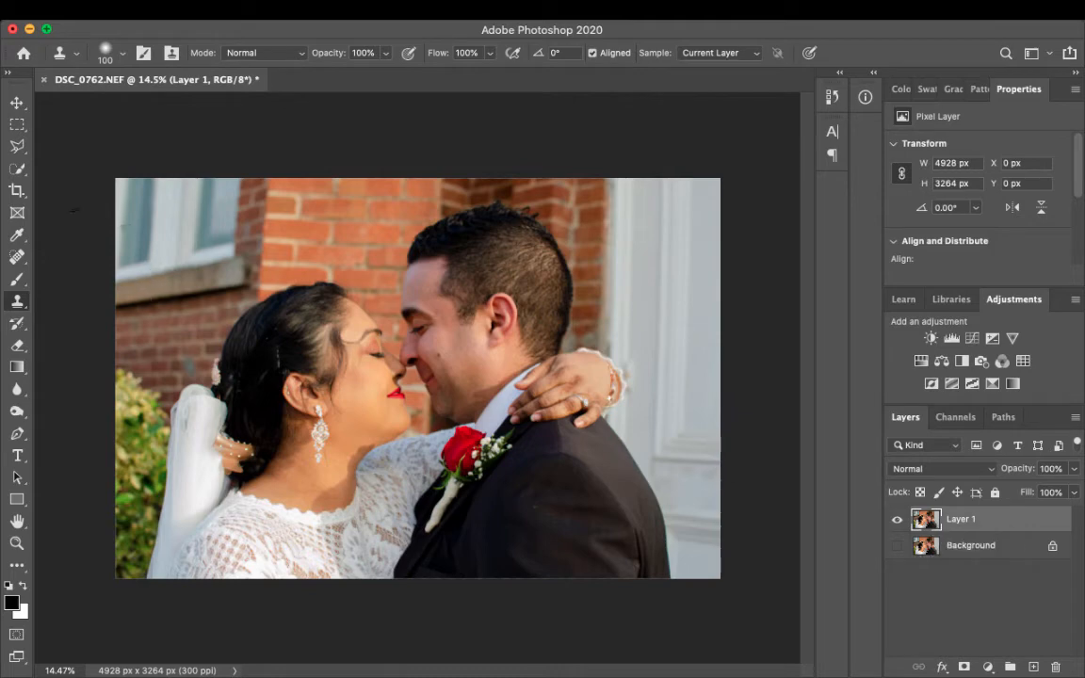
# - Select the bride and groom on Layer 1 with the Quick Selection tool using a 194 px brush
pyautogui.click(17, 169)
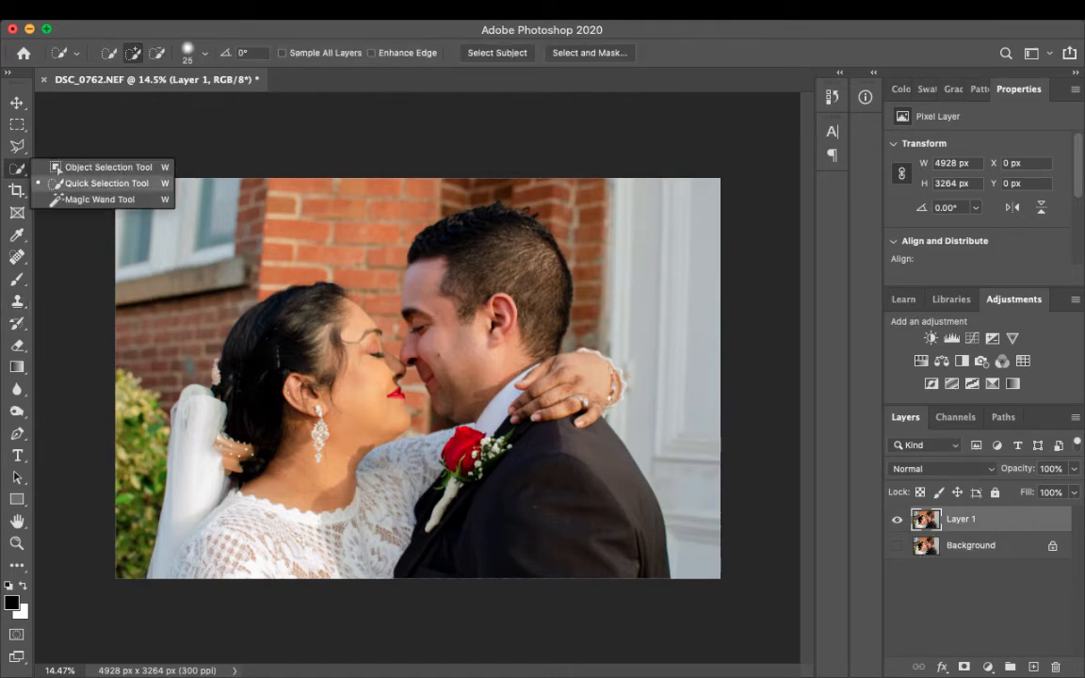
pyautogui.click(68, 181)
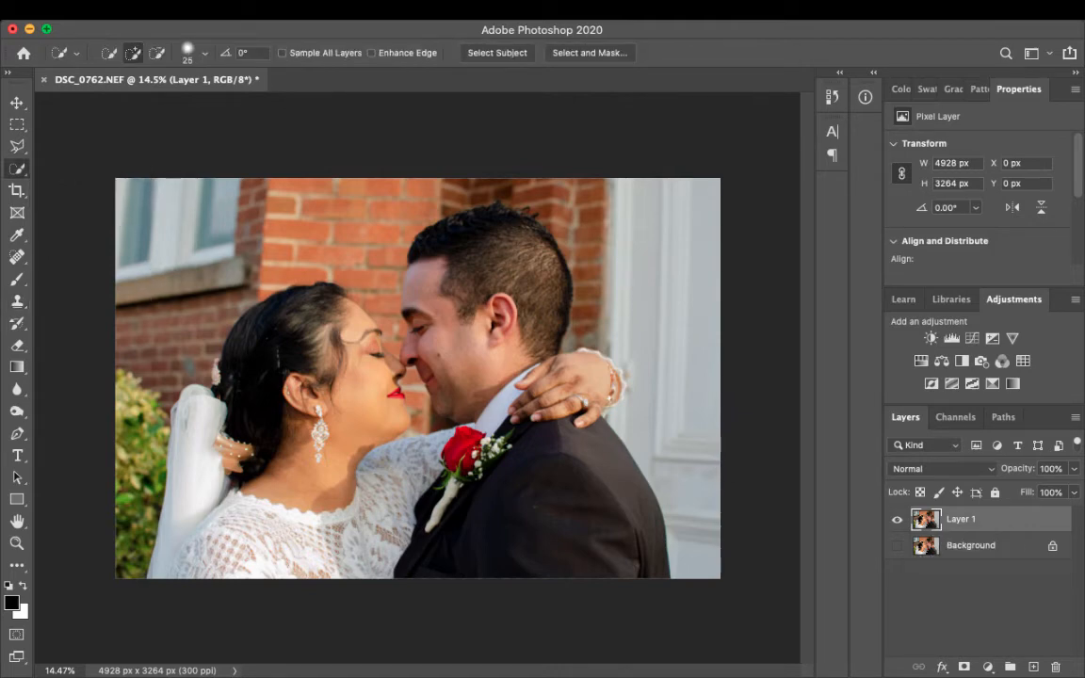
pyautogui.click(204, 54)
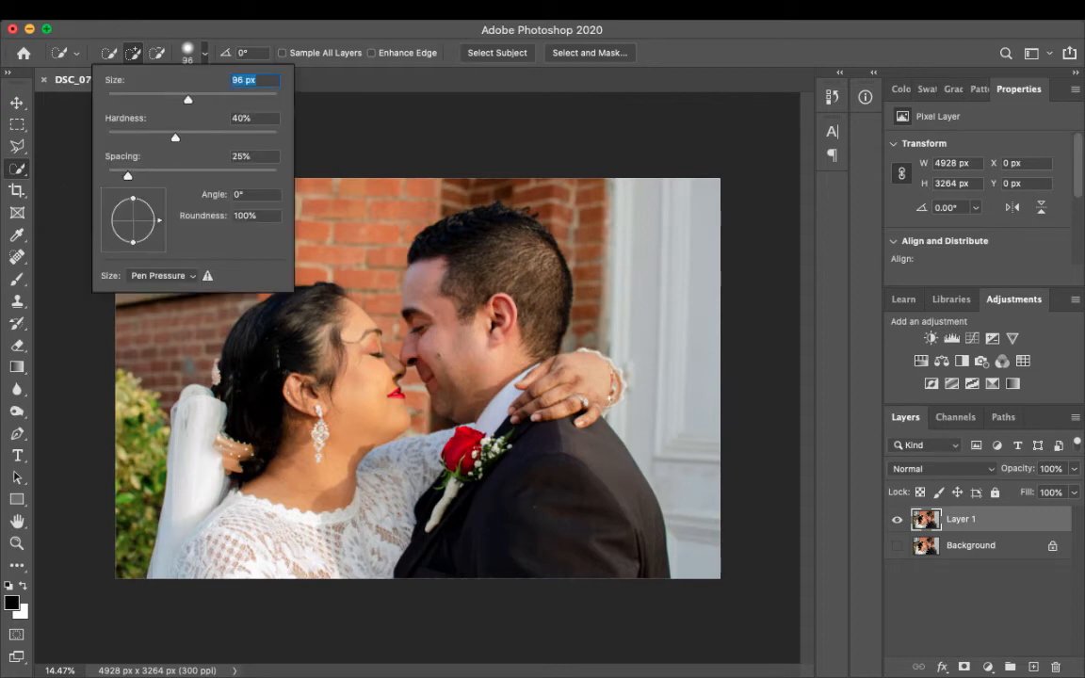
pyautogui.moveTo(188, 100); pyautogui.dragTo(231, 100)
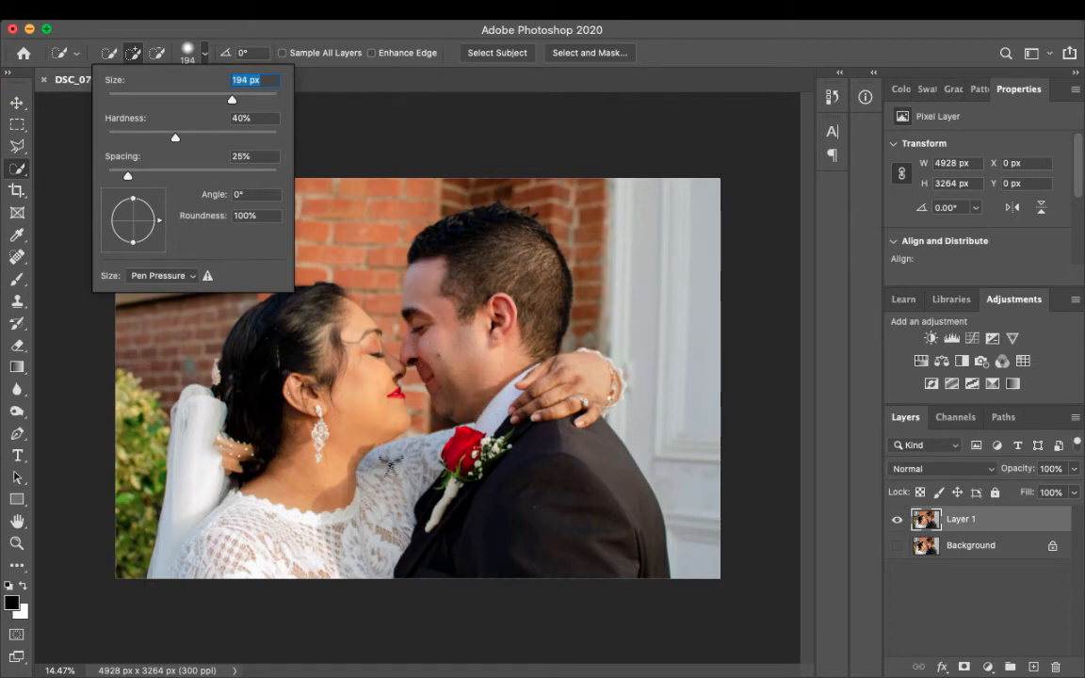
pyautogui.click(440, 267)
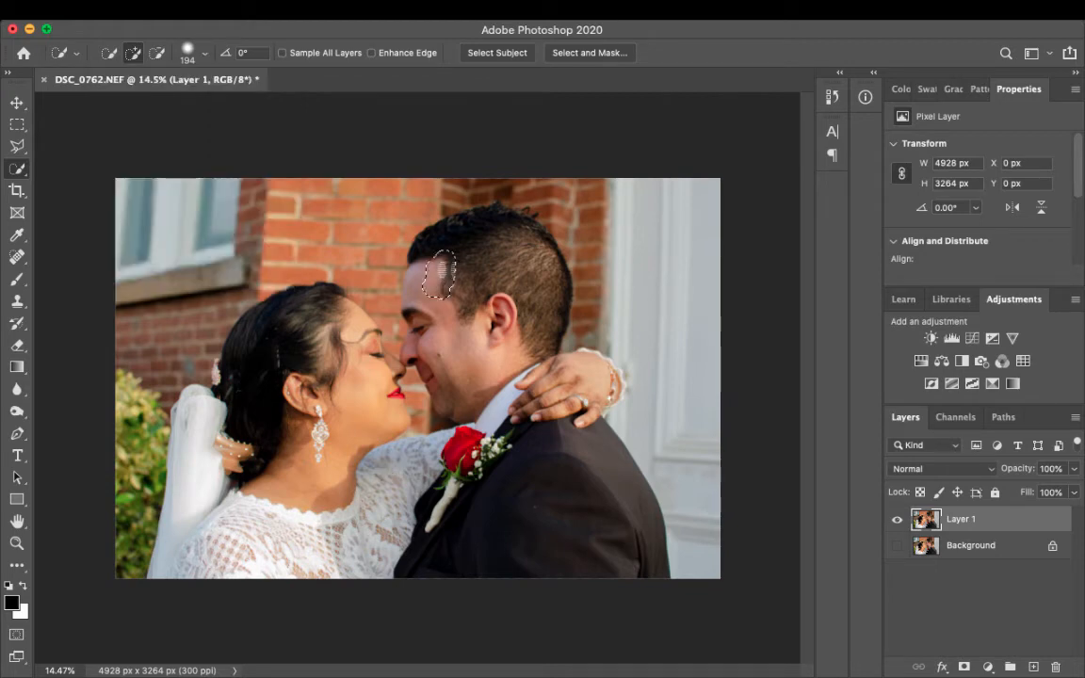
pyautogui.moveTo(440, 267)
pyautogui.mouseDown()
pyautogui.moveTo(407, 215)
pyautogui.moveTo(433, 200)
pyautogui.moveTo(479, 199)
pyautogui.moveTo(490, 236)
pyautogui.mouseUp()
pyautogui.moveTo(545, 273)
pyautogui.mouseDown()
pyautogui.moveTo(486, 301)
pyautogui.moveTo(471, 282)
pyautogui.moveTo(448, 316)
pyautogui.moveTo(486, 353)
pyautogui.moveTo(461, 368)
pyautogui.moveTo(523, 354)
pyautogui.moveTo(583, 378)
pyautogui.moveTo(506, 383)
pyautogui.moveTo(551, 445)
pyautogui.moveTo(551, 490)
pyautogui.moveTo(303, 513)
pyautogui.moveTo(218, 494)
pyautogui.moveTo(226, 453)
pyautogui.moveTo(290, 324)
pyautogui.moveTo(240, 377)
pyautogui.moveTo(193, 381)
pyautogui.moveTo(205, 422)
pyautogui.moveTo(256, 448)
pyautogui.mouseUp()
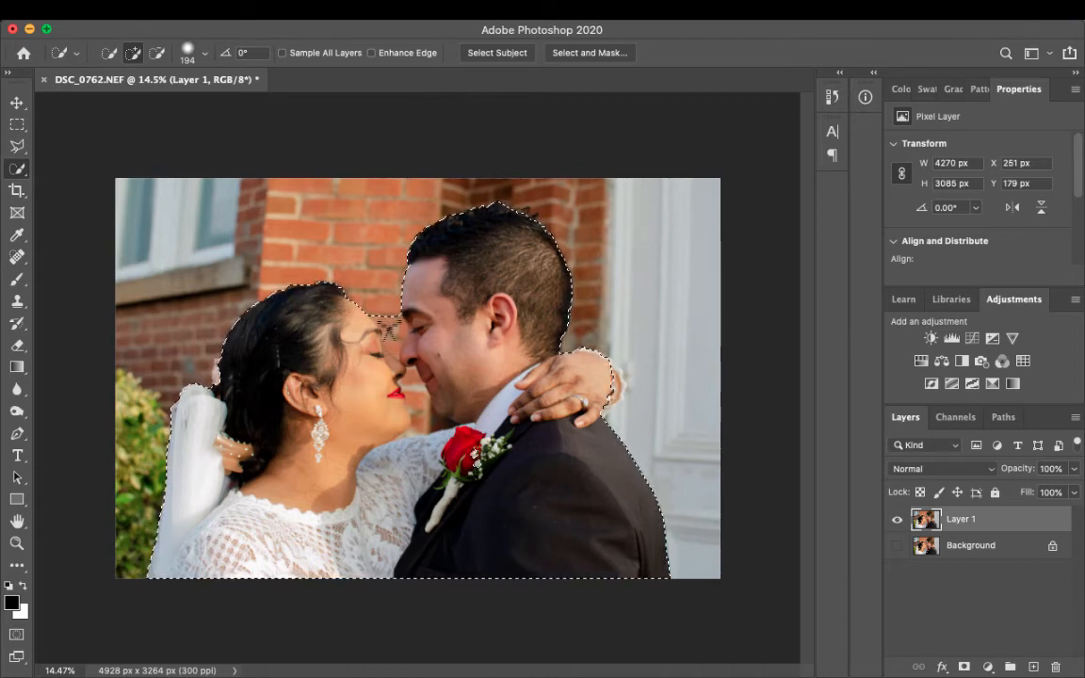
# - Subtract the brick gap between the two faces from the selection and refine the facial profiles with a 70 px brush
pyautogui.press('alt')
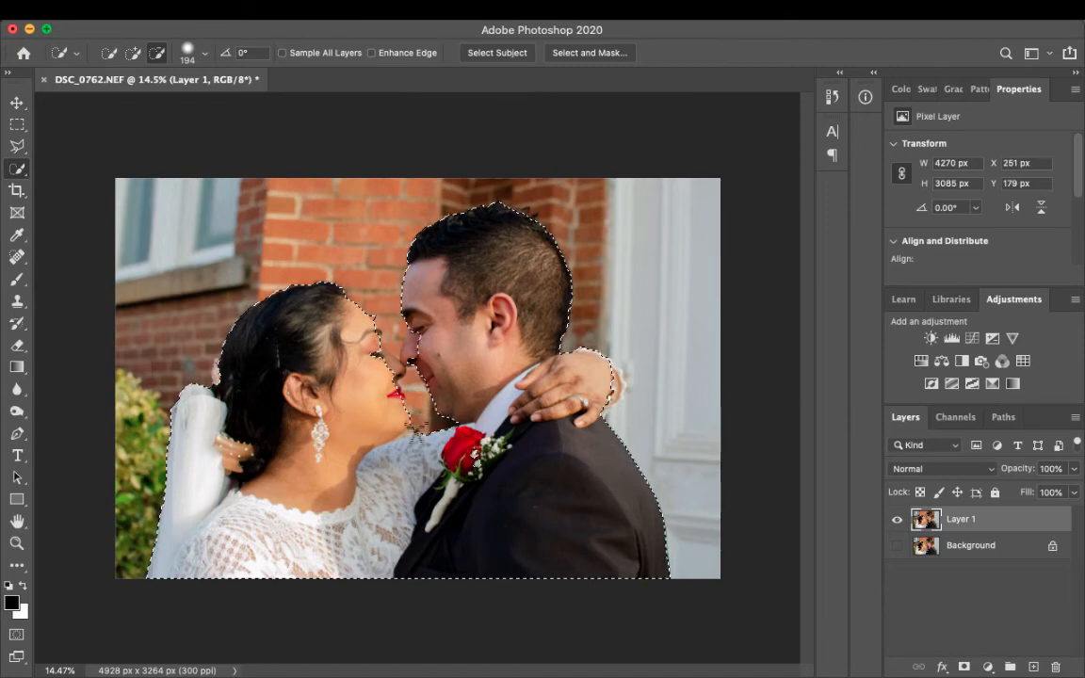
pyautogui.keyDown('alt'); pyautogui.click(415, 438); pyautogui.keyUp('alt')
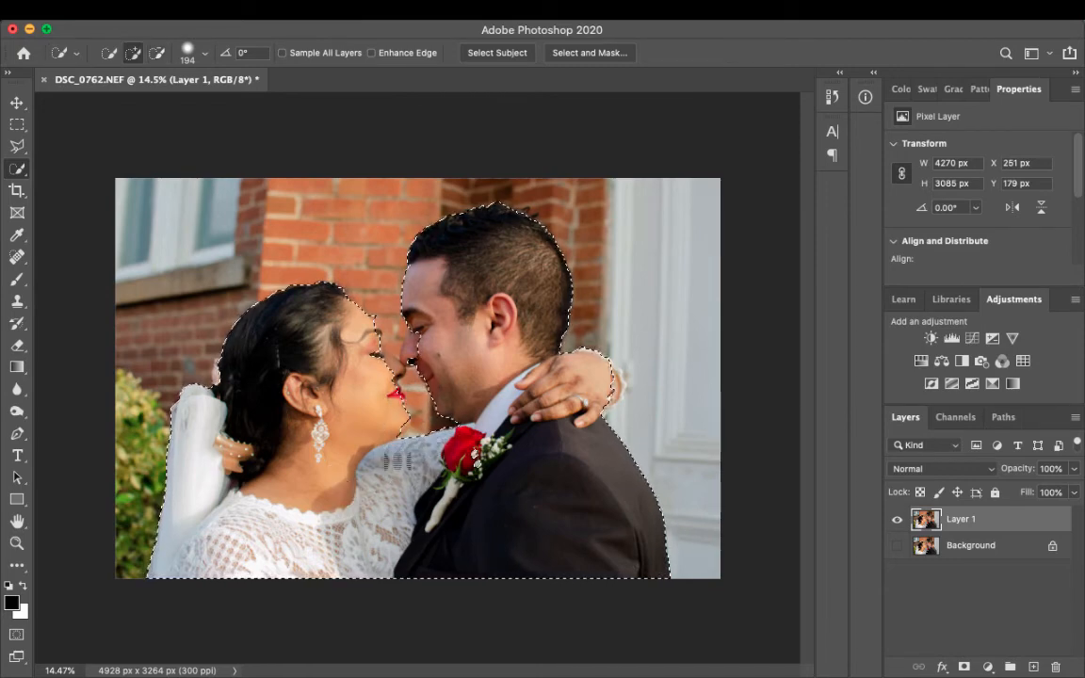
pyautogui.scroll(10, 366, 373)
pyautogui.scroll(-3, 367, 373)
pyautogui.scroll(-5, 366, 373)
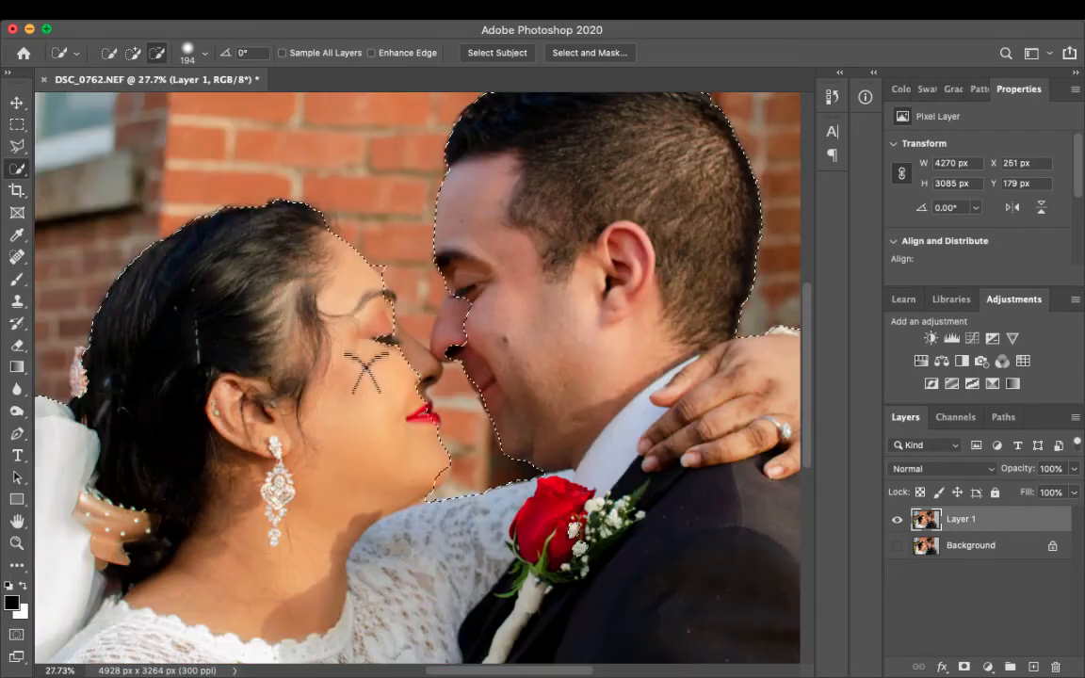
pyautogui.click(204, 54)
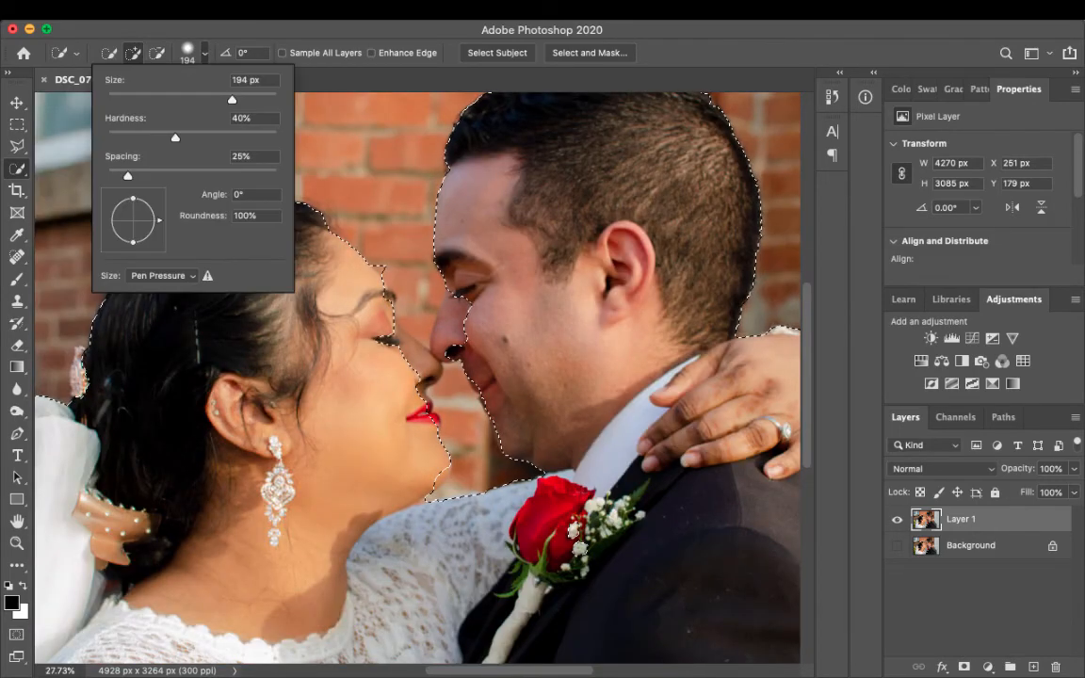
pyautogui.moveTo(231, 100); pyautogui.dragTo(166, 100)
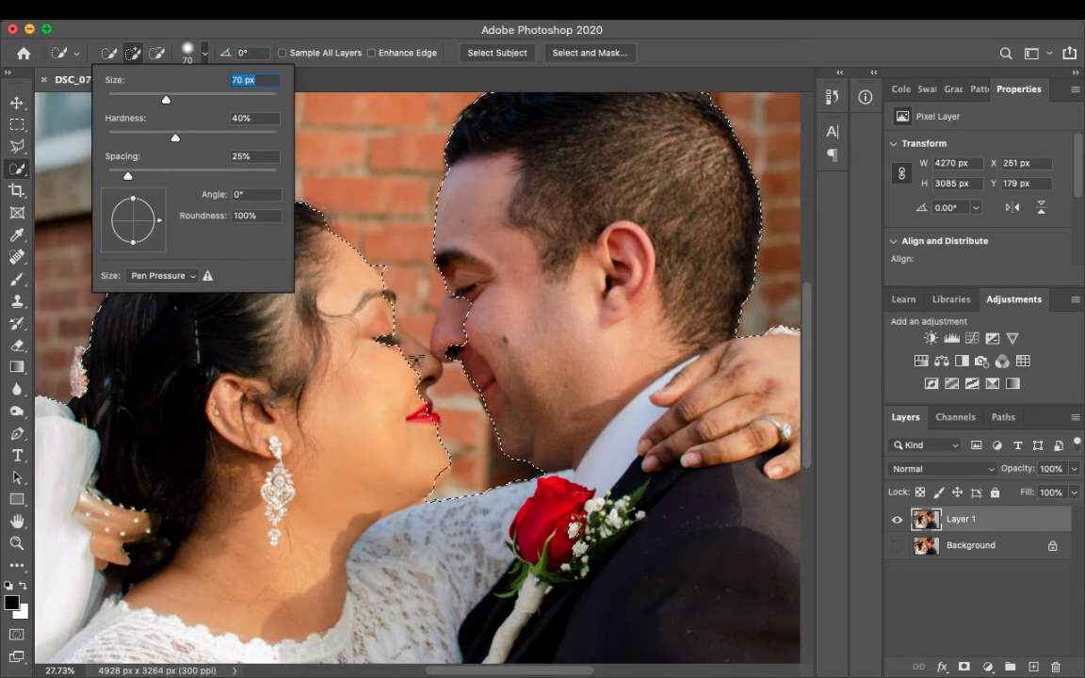
pyautogui.press('Return')
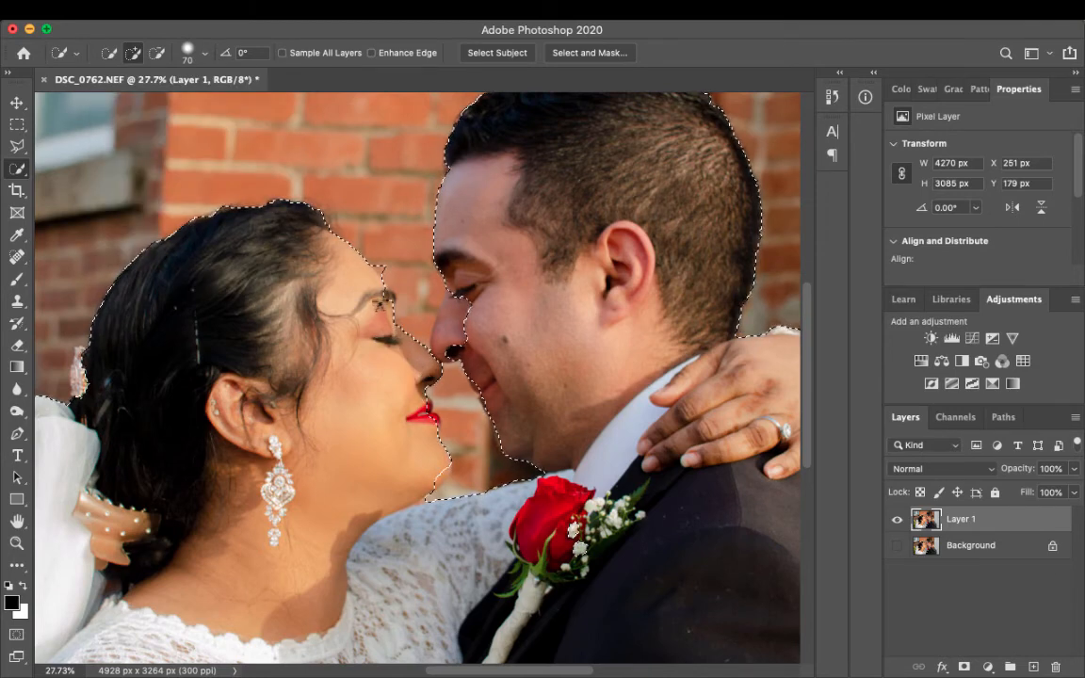
pyautogui.press('alt')
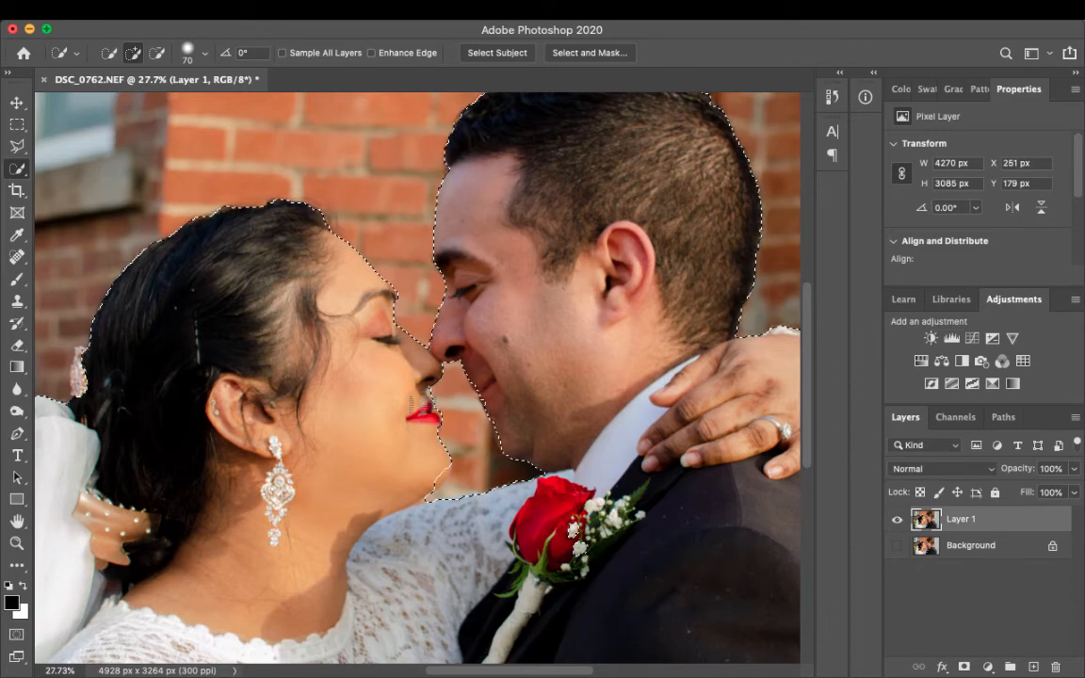
pyautogui.press('alt')
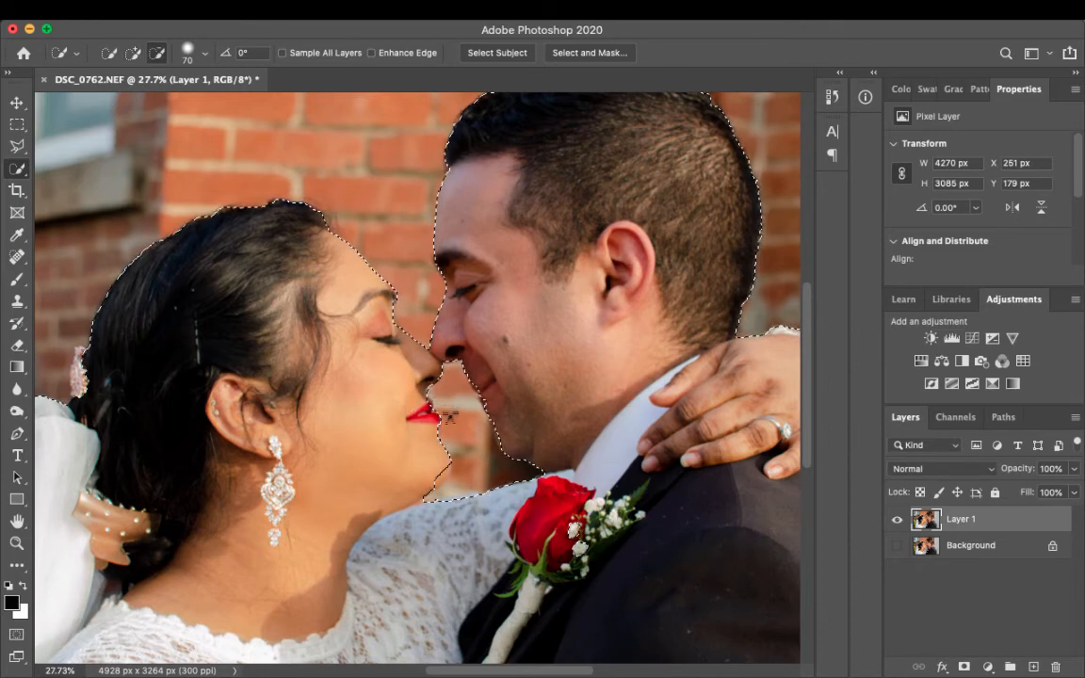
# - Add the bride's bracelet and lace cuff to the selection and clean up the remaining edges around the couple
pyautogui.scroll(-5, 453, 423)
pyautogui.hscroll(-4, 453, 423)
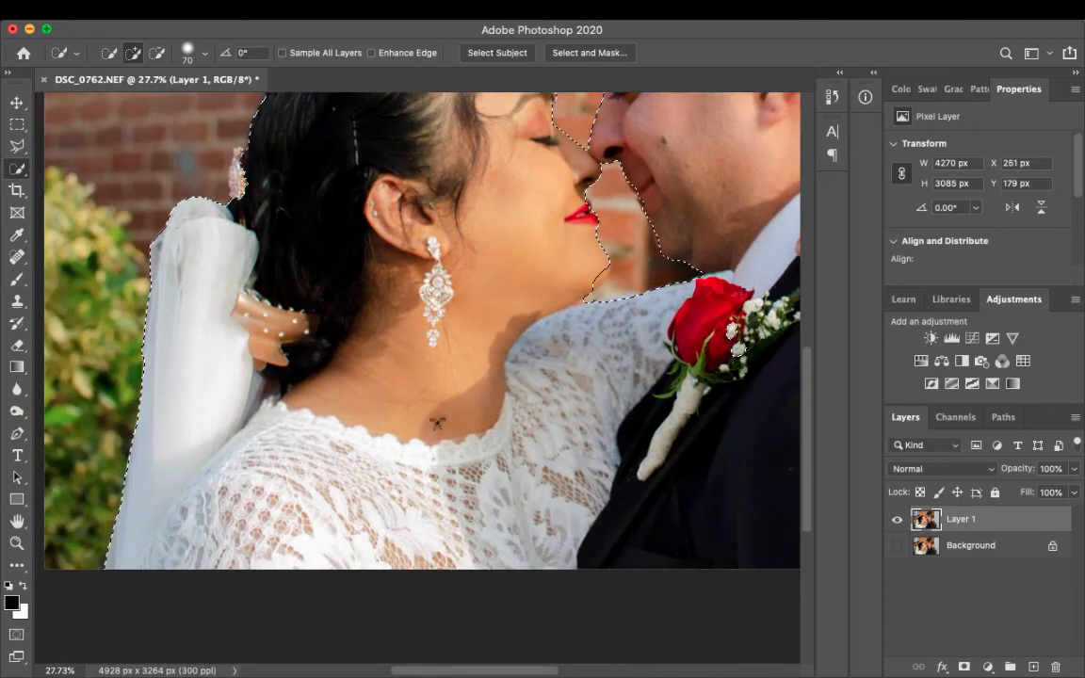
pyautogui.scroll(4, 437, 424)
pyautogui.hscroll(-1, 437, 424)
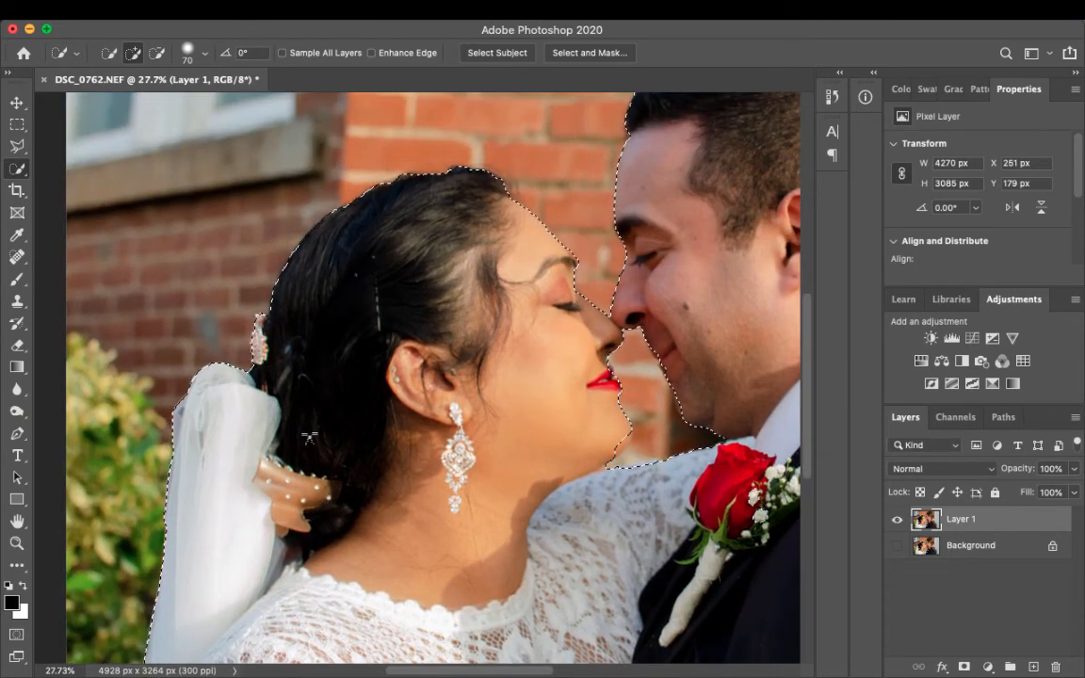
pyautogui.scroll(-6, 309, 437)
pyautogui.scroll(3, 309, 437)
pyautogui.hscroll(4, 309, 437)
pyautogui.scroll(3, 309, 436)
pyautogui.hscroll(3, 309, 435)
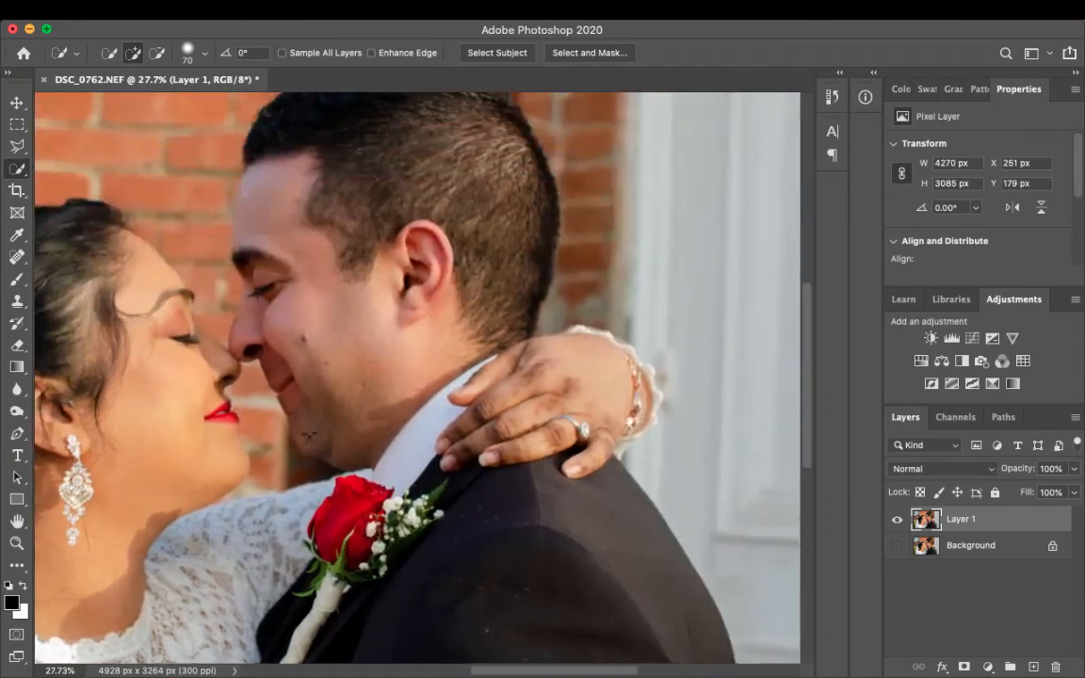
pyautogui.hscroll(2, 309, 437)
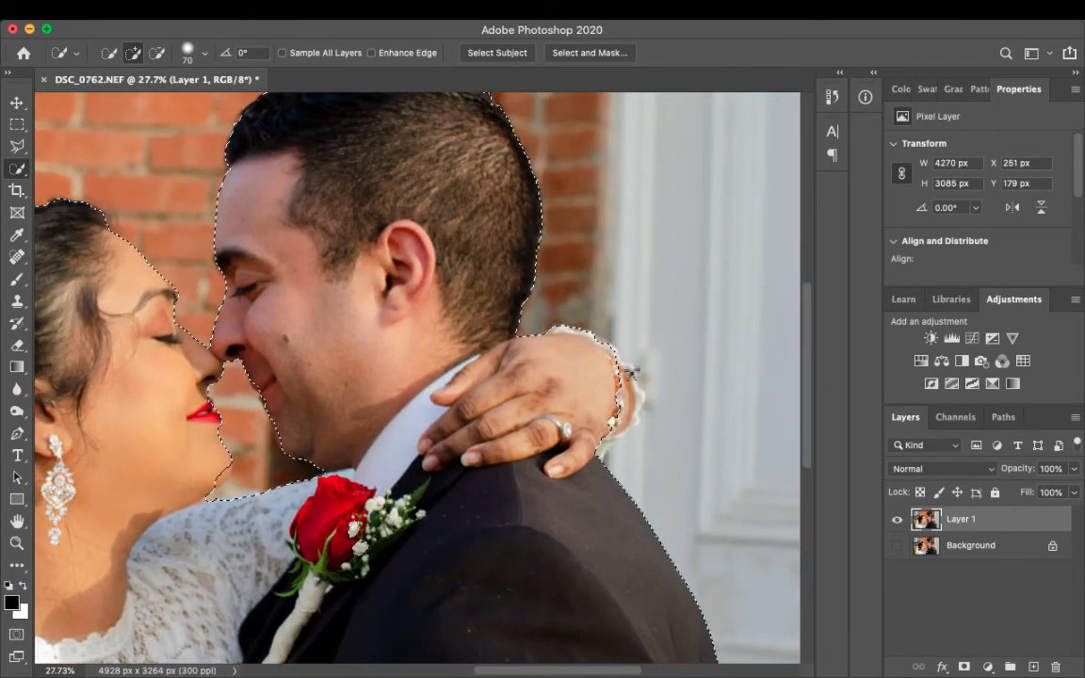
pyautogui.moveTo(631, 373); pyautogui.dragTo(627, 427)
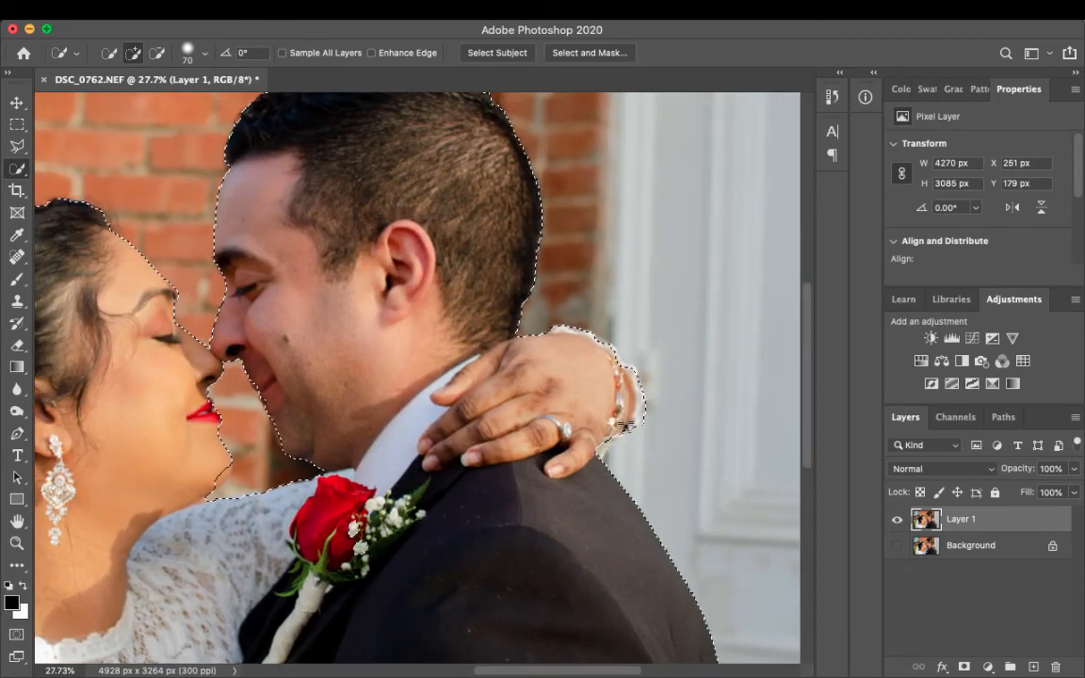
pyautogui.press('alt')
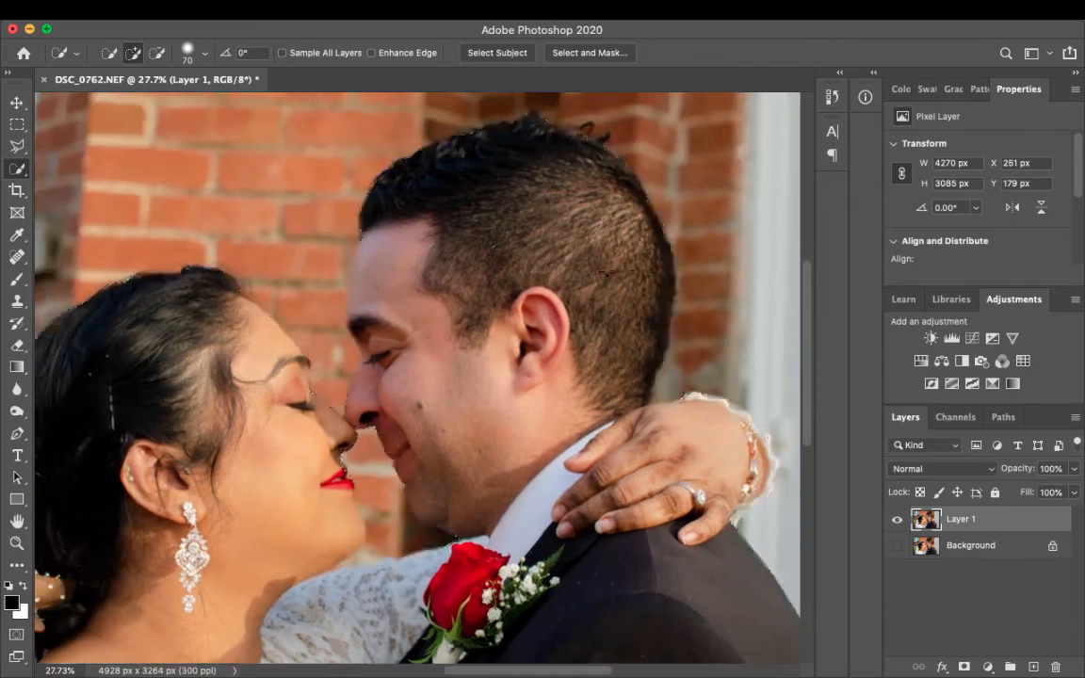
pyautogui.press('alt')
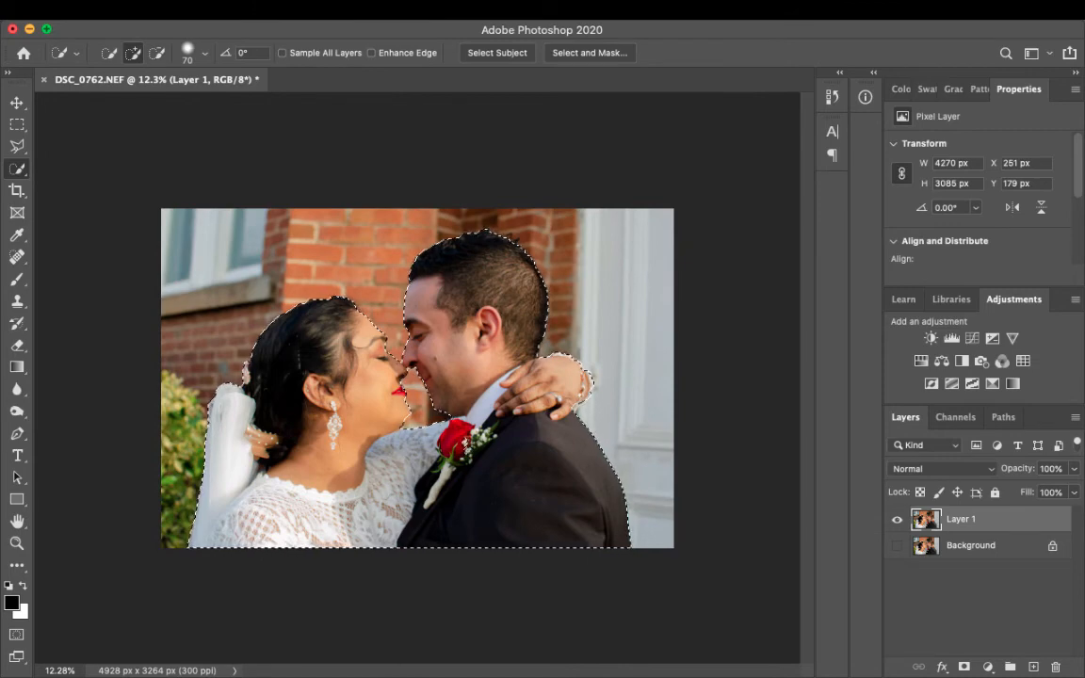
# - Copy the selected couple from Layer 1 onto its own layer with Layer Via Copy
pyautogui.click(249, 10)
pyautogui.moveTo(267, 29)
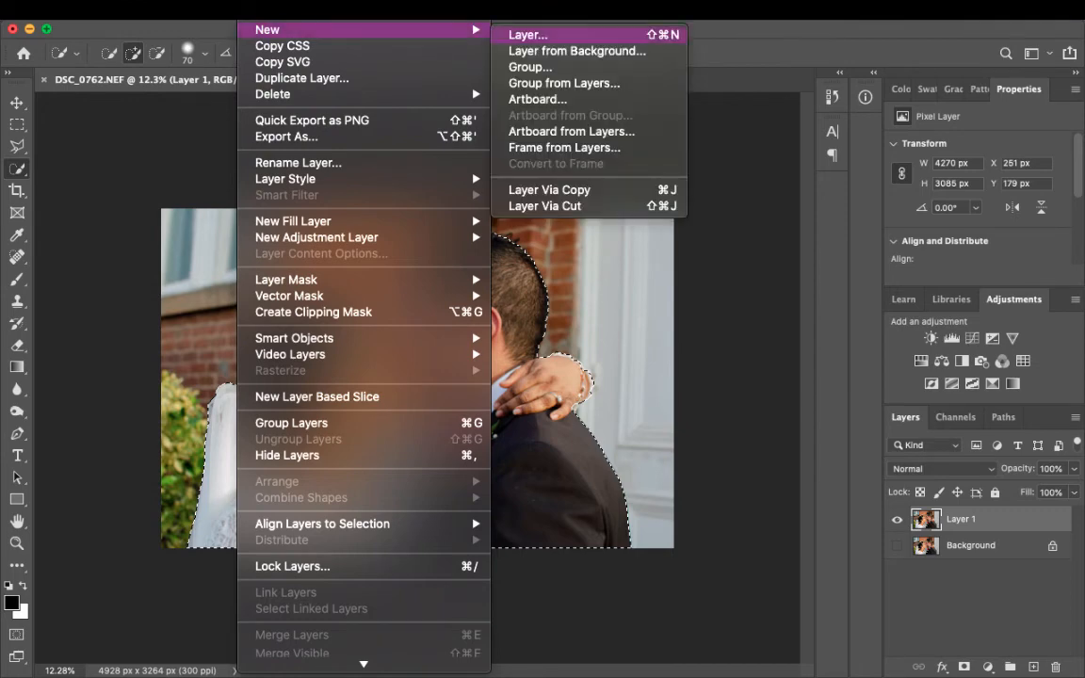
pyautogui.click(574, 189)
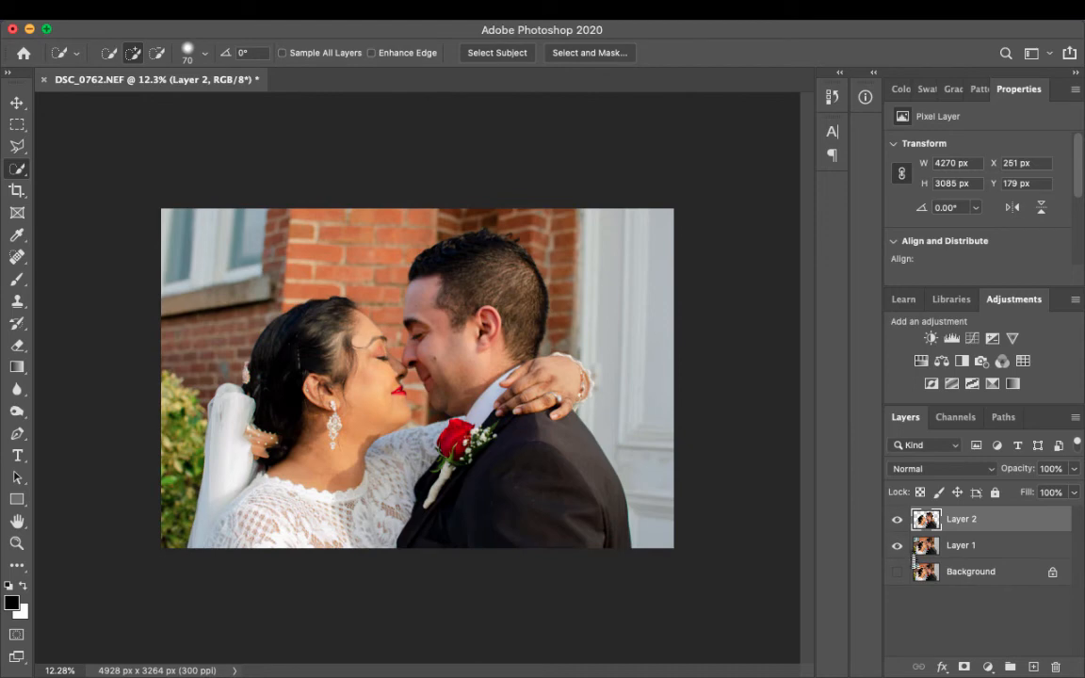
# - Compare the couple's cutout with the full photo by toggling the visibility of Layer 2 and Layer 1
pyautogui.click(898, 546)
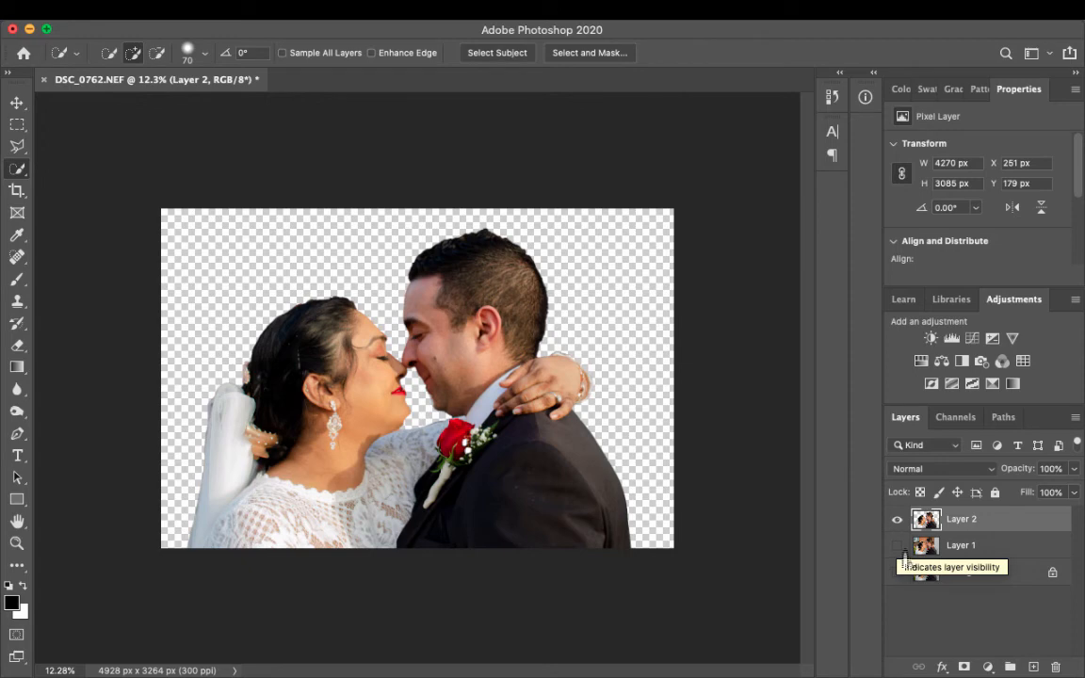
pyautogui.click(898, 521)
pyautogui.click(898, 546)
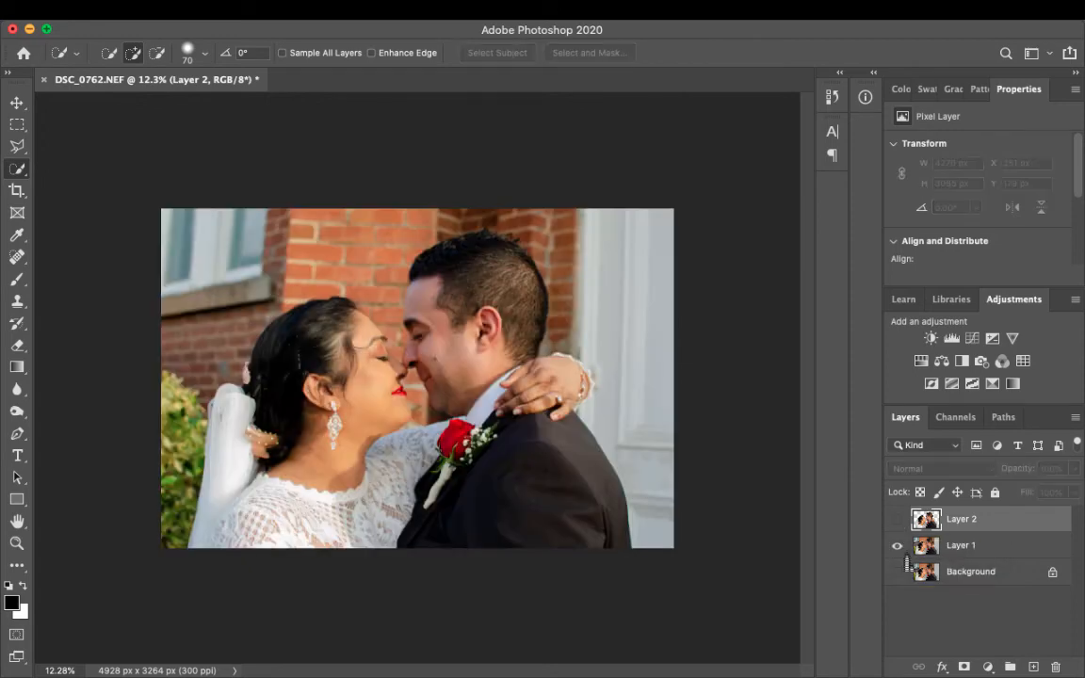
pyautogui.click(948, 554)
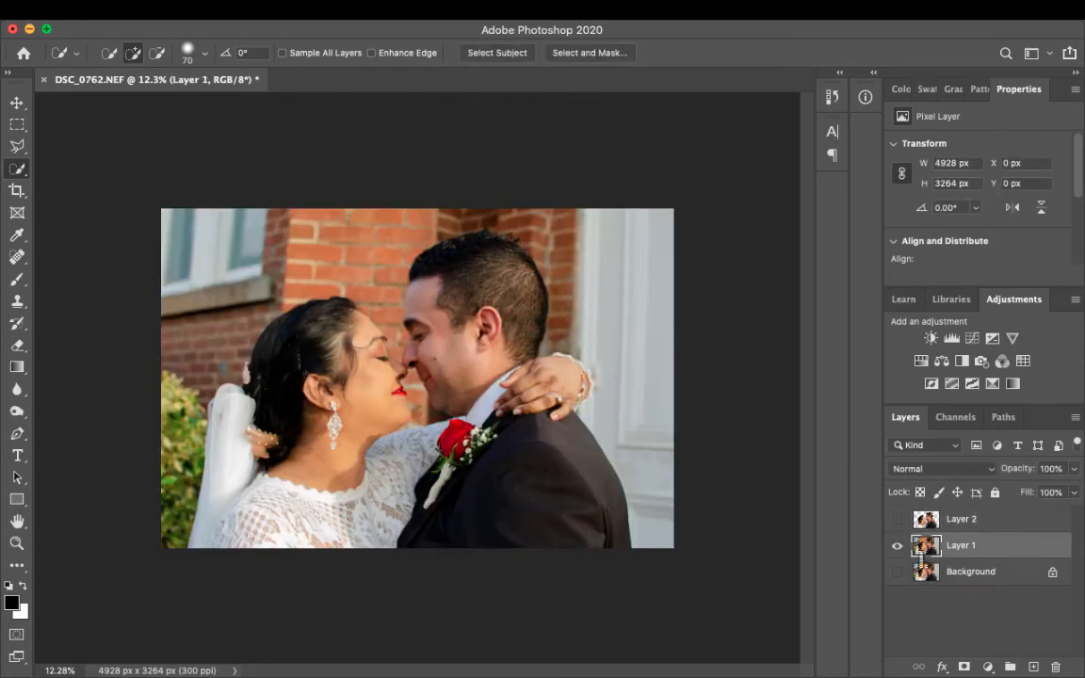
pyautogui.click(908, 524)
pyautogui.click(898, 519)
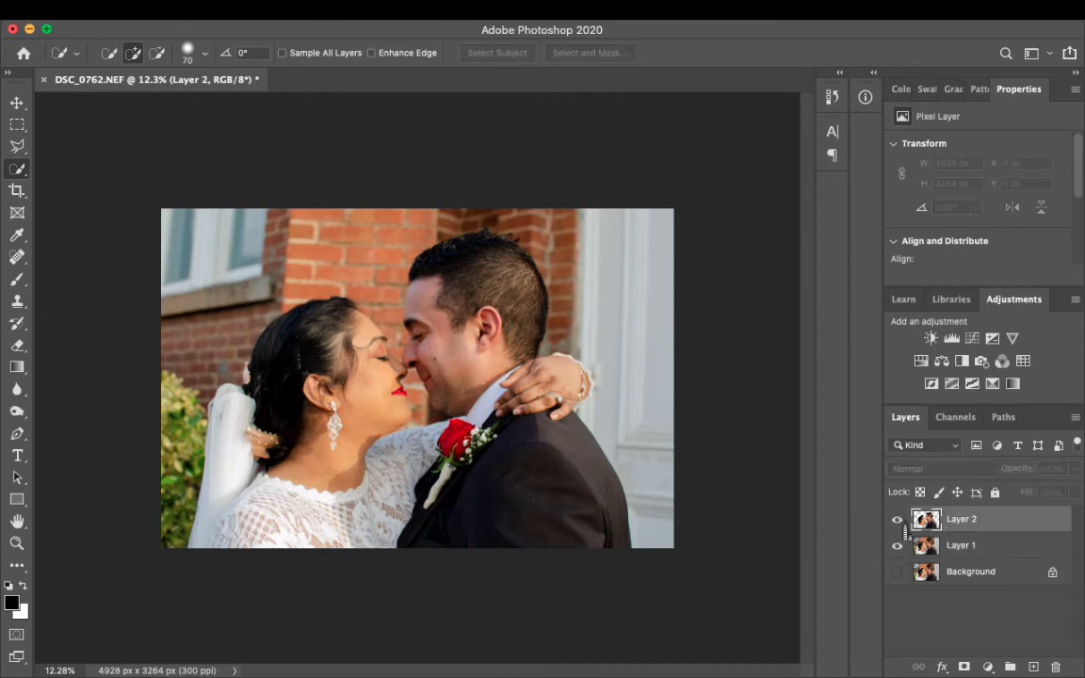
pyautogui.click(898, 546)
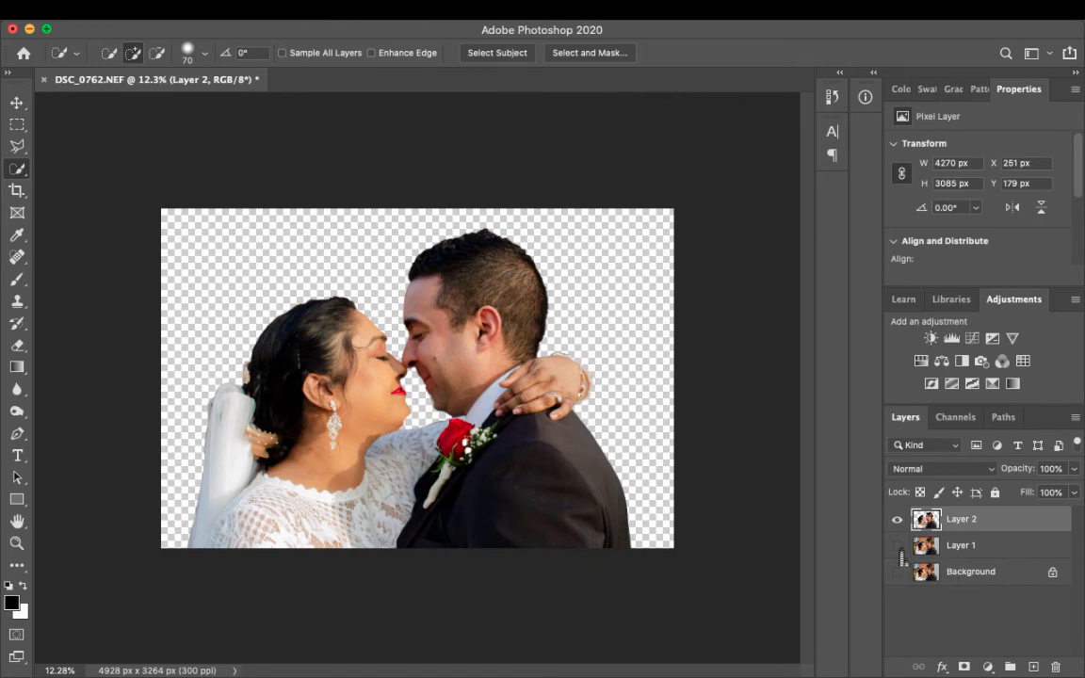
pyautogui.click(898, 546)
# - Add a Hue/Saturation adjustment between Layer 1 and the couple's cutout, set saturation to -50 and compare the background before and after
pyautogui.click(947, 555)
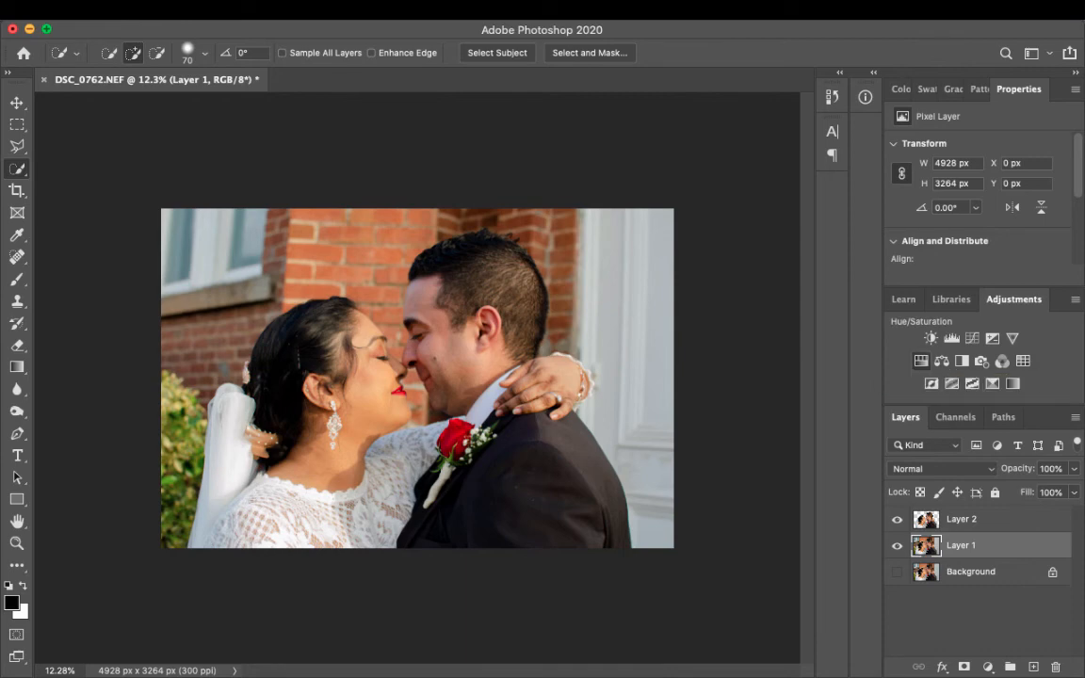
pyautogui.click(921, 361)
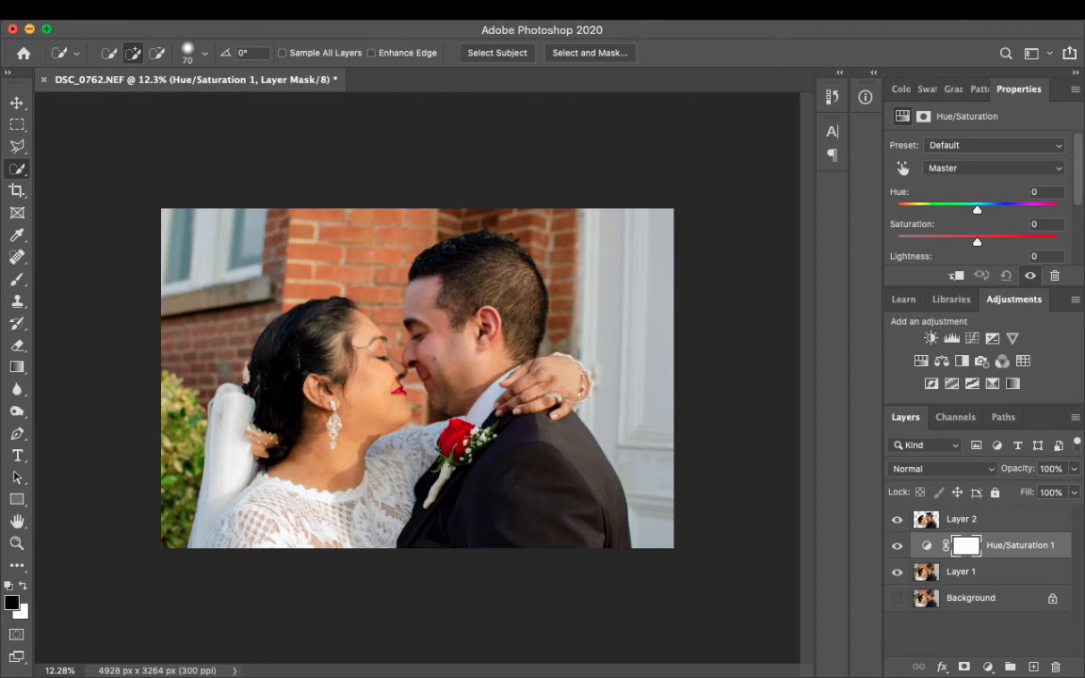
pyautogui.moveTo(977, 242); pyautogui.dragTo(936, 242)
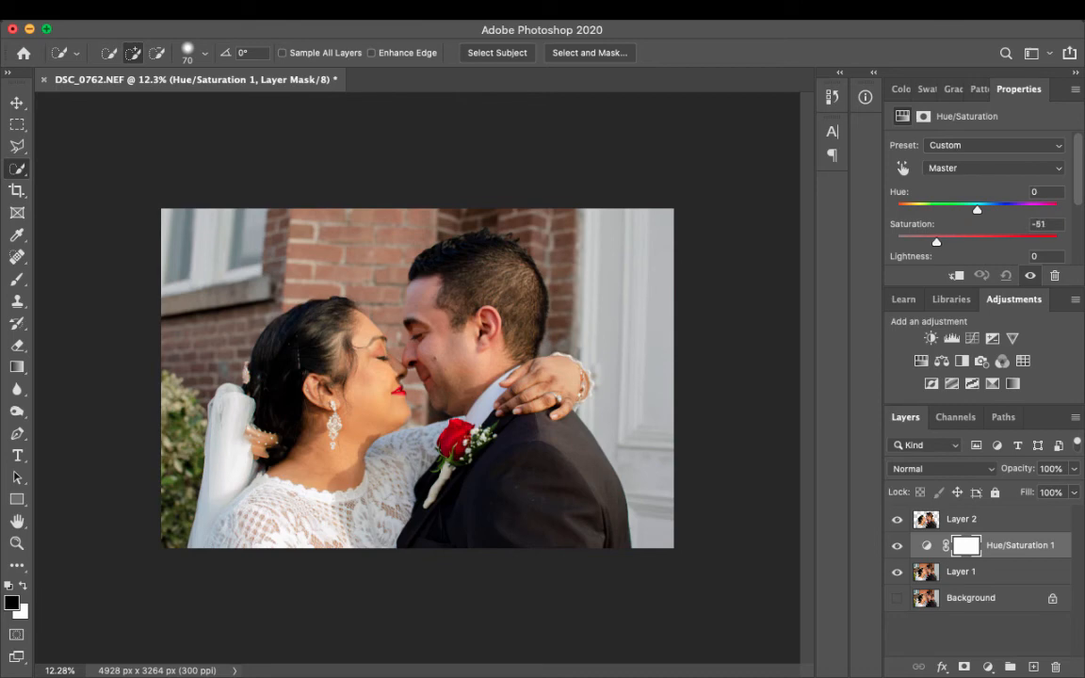
pyautogui.moveTo(937, 243); pyautogui.dragTo(937, 242)
pyautogui.press('BackSpace')
pyautogui.write('-50')
pyautogui.click(898, 547)
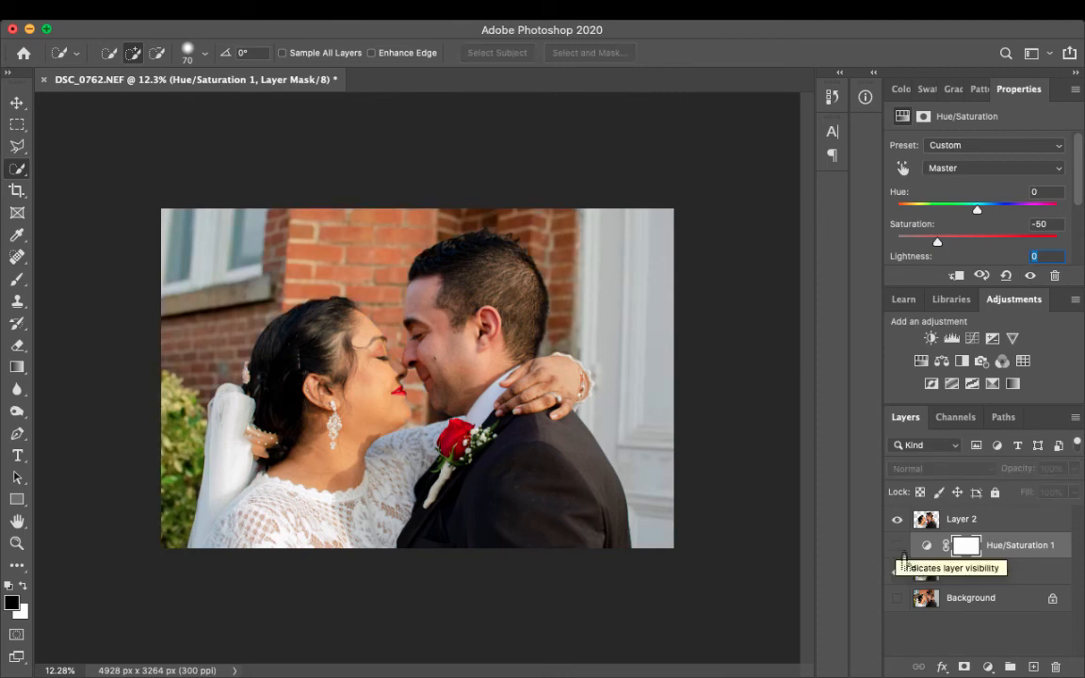
pyautogui.click(903, 554)
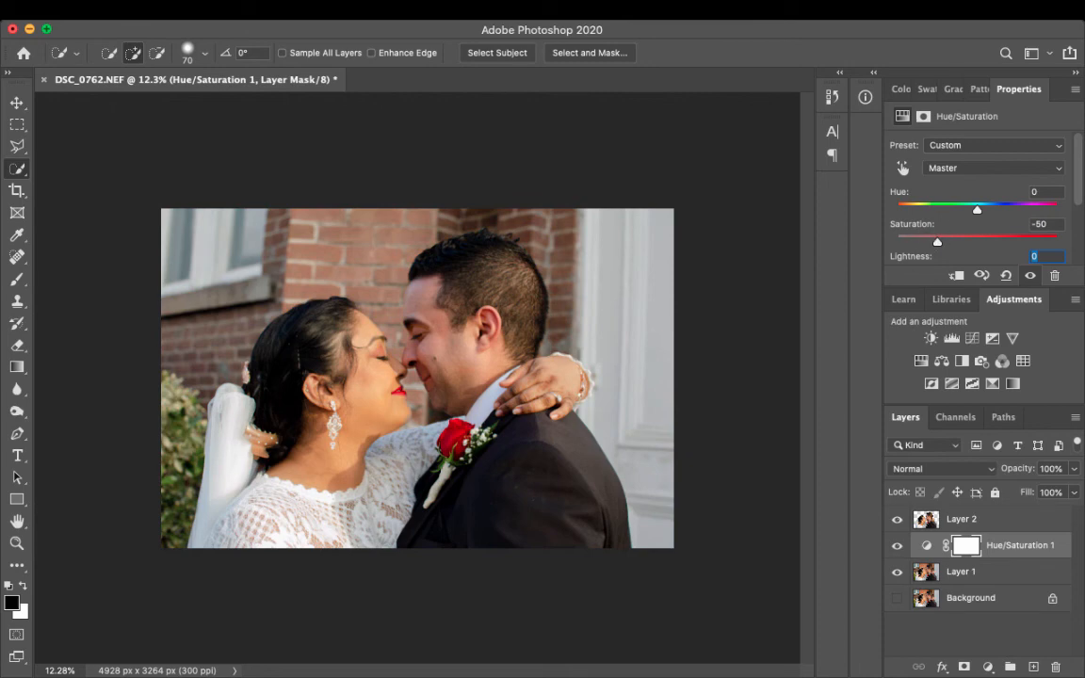
# - Try the background saturation at +100 and bring it back down to a mild desaturation
pyautogui.moveTo(937, 242); pyautogui.dragTo(1058, 242)
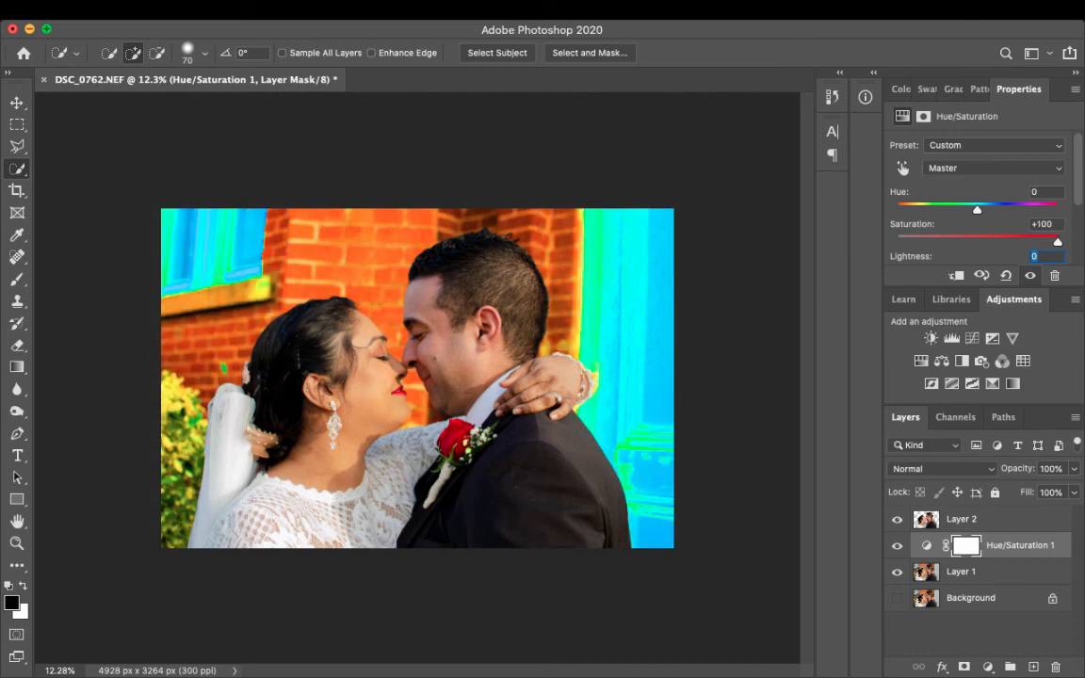
pyautogui.moveTo(1058, 242); pyautogui.dragTo(975, 242)
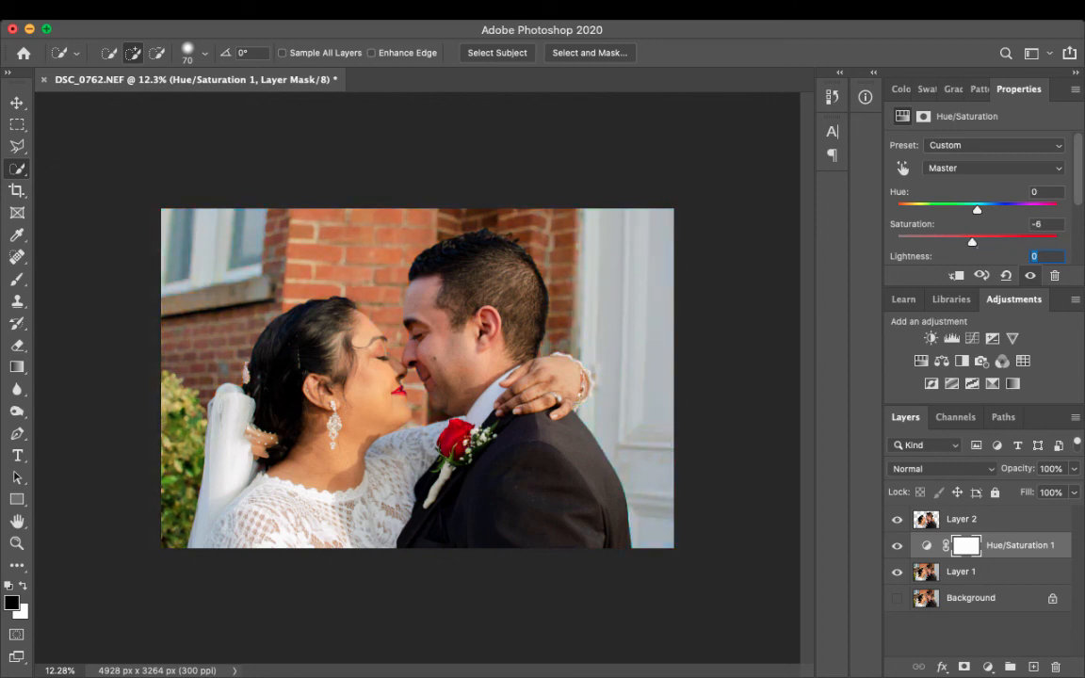
pyautogui.moveTo(969, 242); pyautogui.dragTo(961, 242)
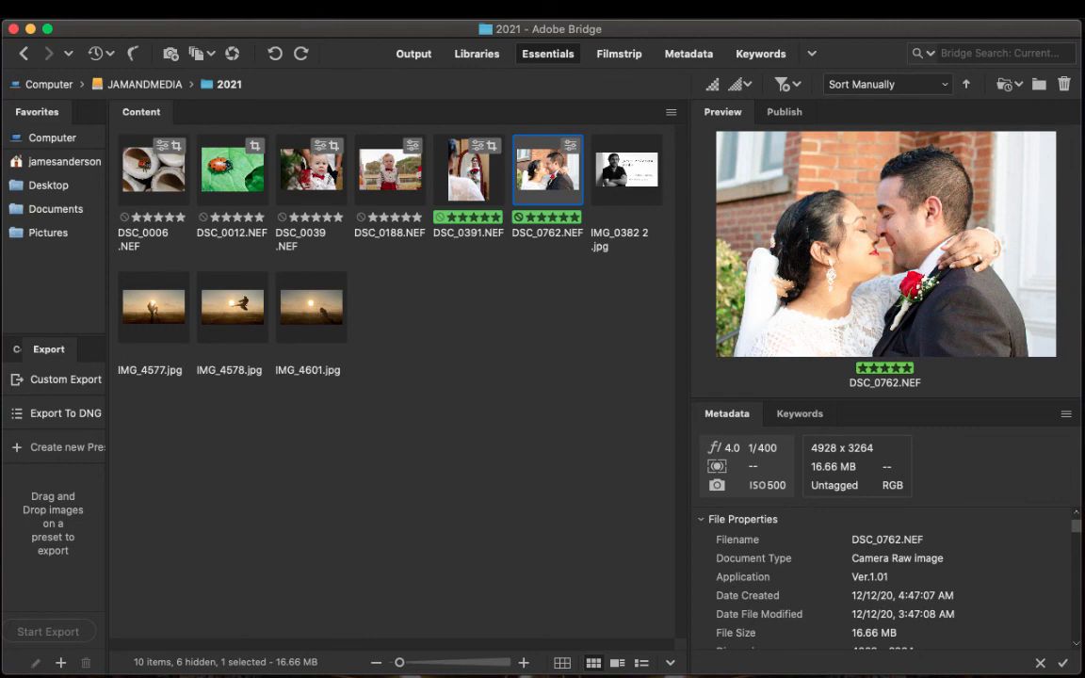
# - Open DSC_0762.NEF in Camera Raw and set exposure to -0.40, highlights to -62, whites to -58 and blacks to -23
pyautogui.press('super+r')
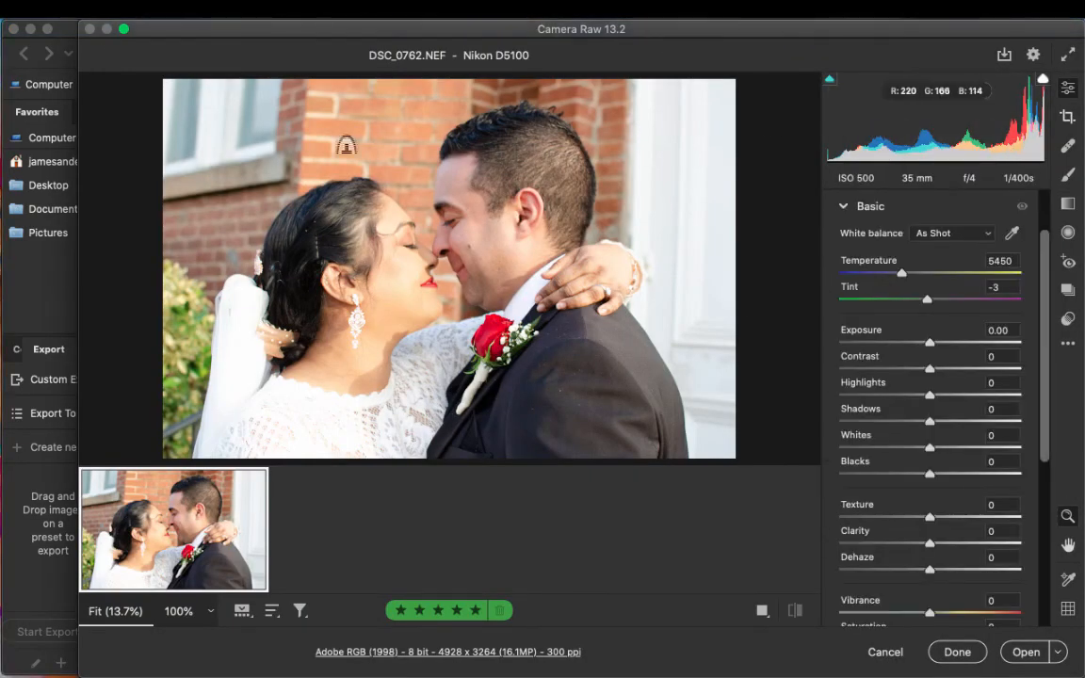
pyautogui.moveTo(930, 343); pyautogui.dragTo(923, 342)
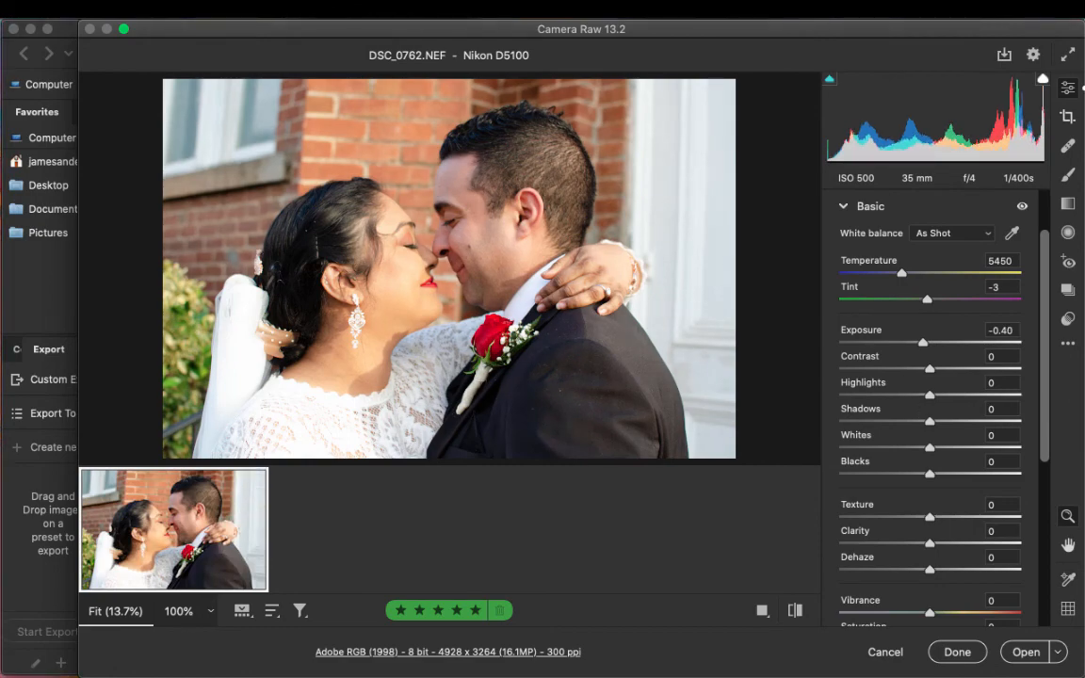
pyautogui.moveTo(930, 395); pyautogui.dragTo(874, 396)
pyautogui.moveTo(929, 448); pyautogui.dragTo(878, 449)
pyautogui.moveTo(930, 475); pyautogui.dragTo(909, 475)
# - Compare the wedding photo with its default settings and save the raw adjustments without opening the image
pyautogui.click(796, 611)
pyautogui.click(795, 611)
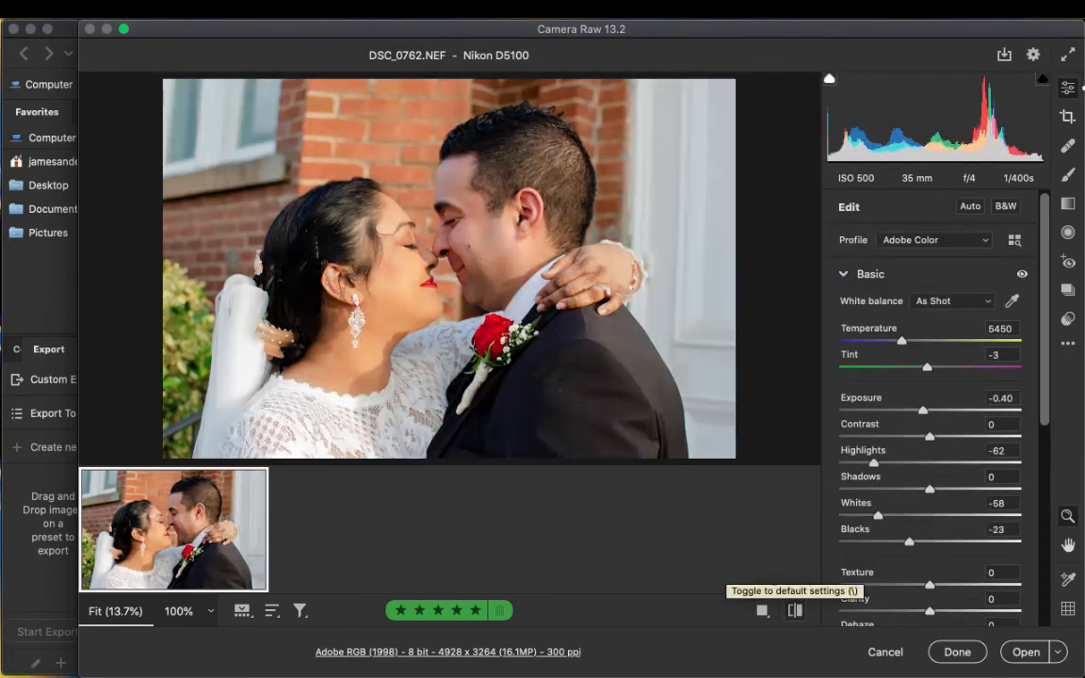
pyautogui.click(844, 274)
pyautogui.click(958, 652)
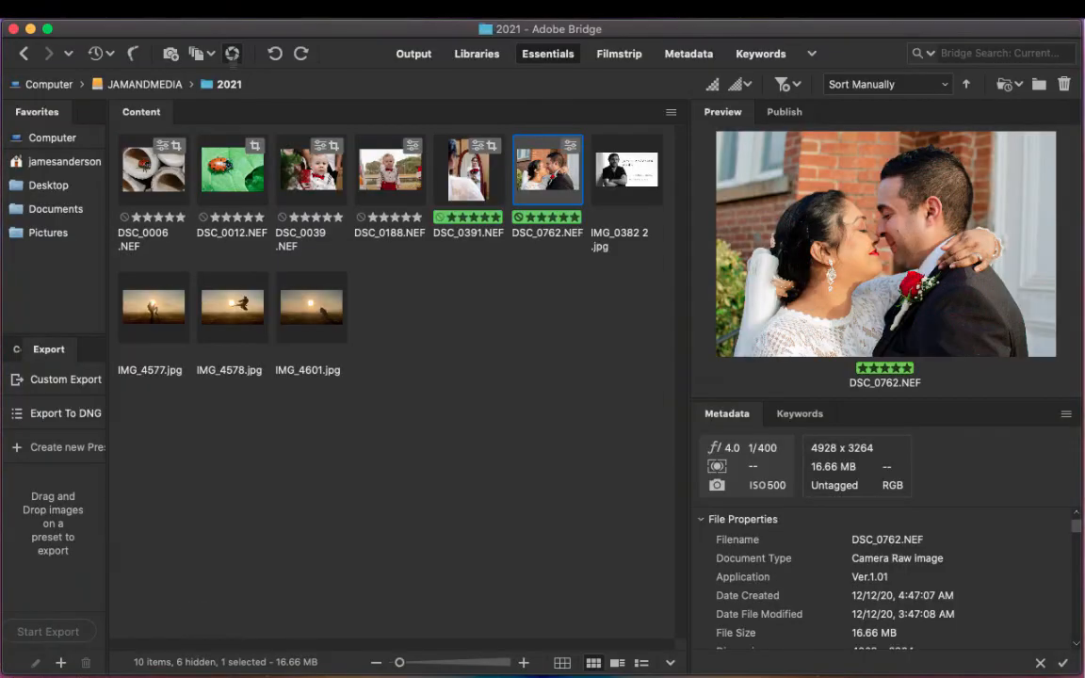
# - Reopen DSC_0762.NEF in Camera Raw, set exposure to -0.60 and temperature to 5600, and open the photo in Photoshop
pyautogui.press('super+r')
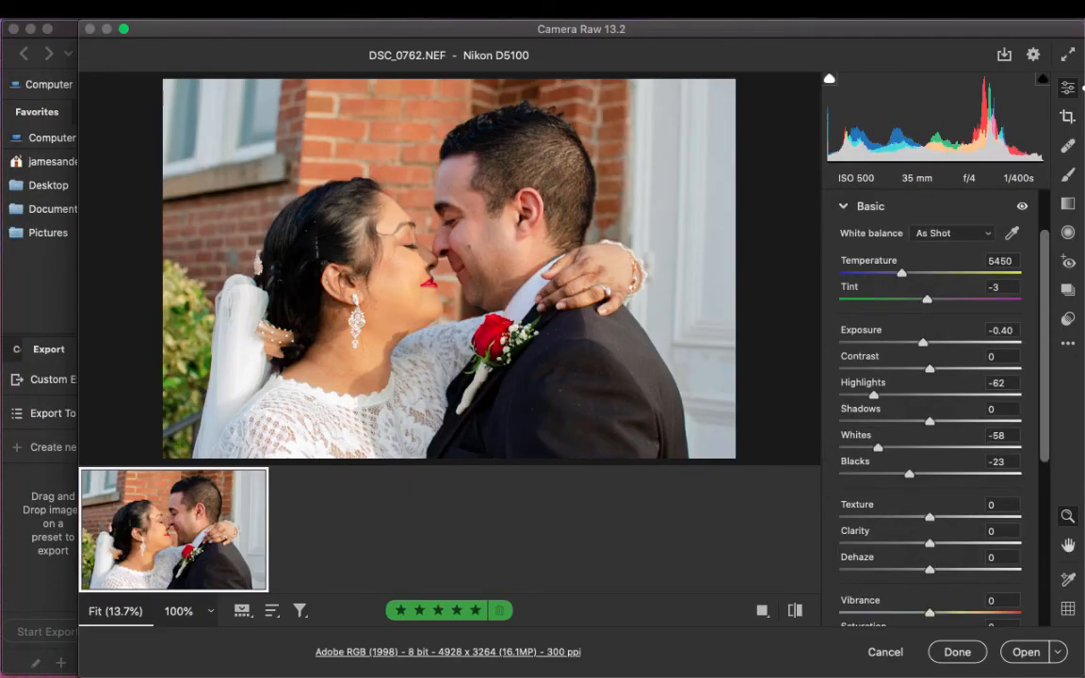
pyautogui.moveTo(923, 343); pyautogui.dragTo(918, 343)
pyautogui.moveTo(902, 274); pyautogui.dragTo(905, 273)
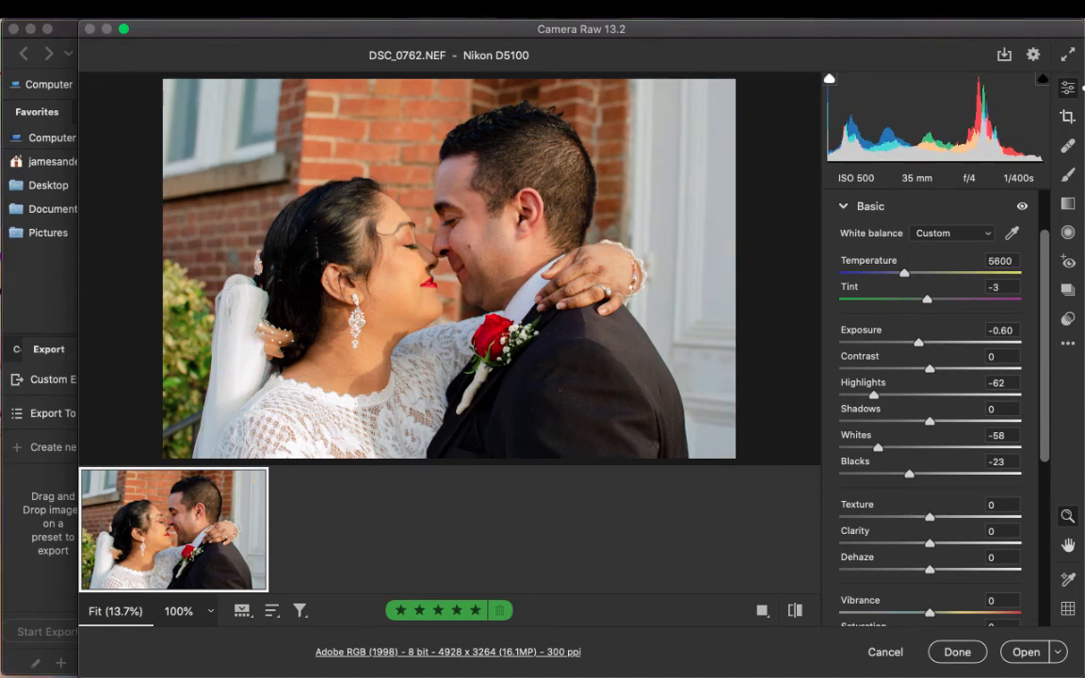
pyautogui.press('c')
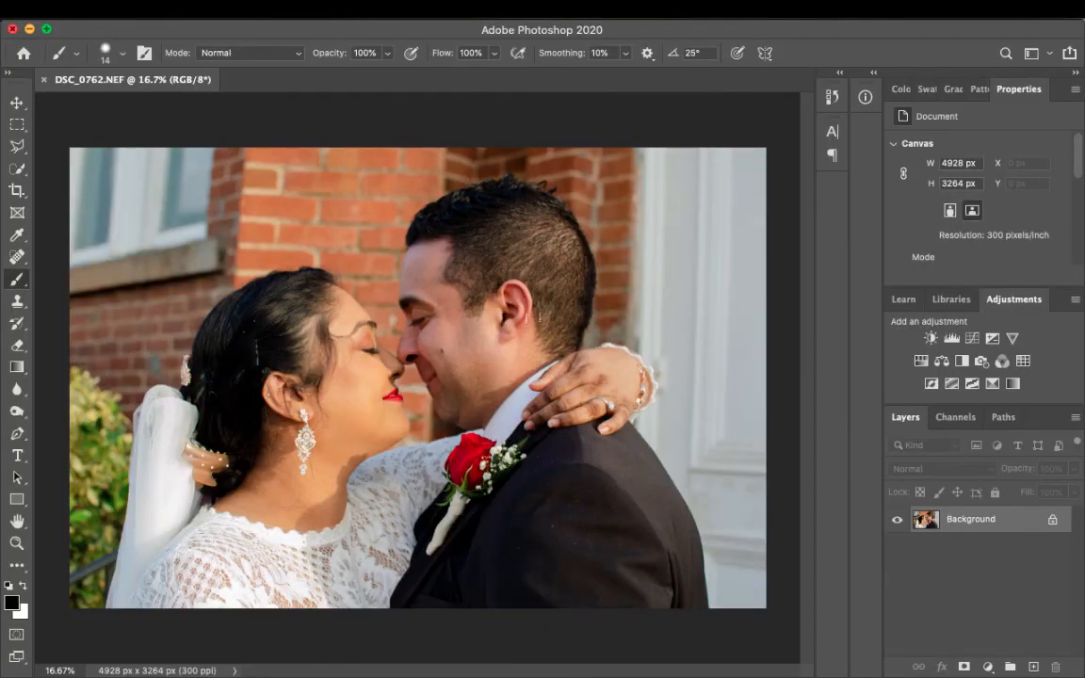
# - Clone foliage over the dark railing beside the bride's veil with a 100 px Clone Stamp
pyautogui.press('s')
pyautogui.scroll(3, 85, 523)
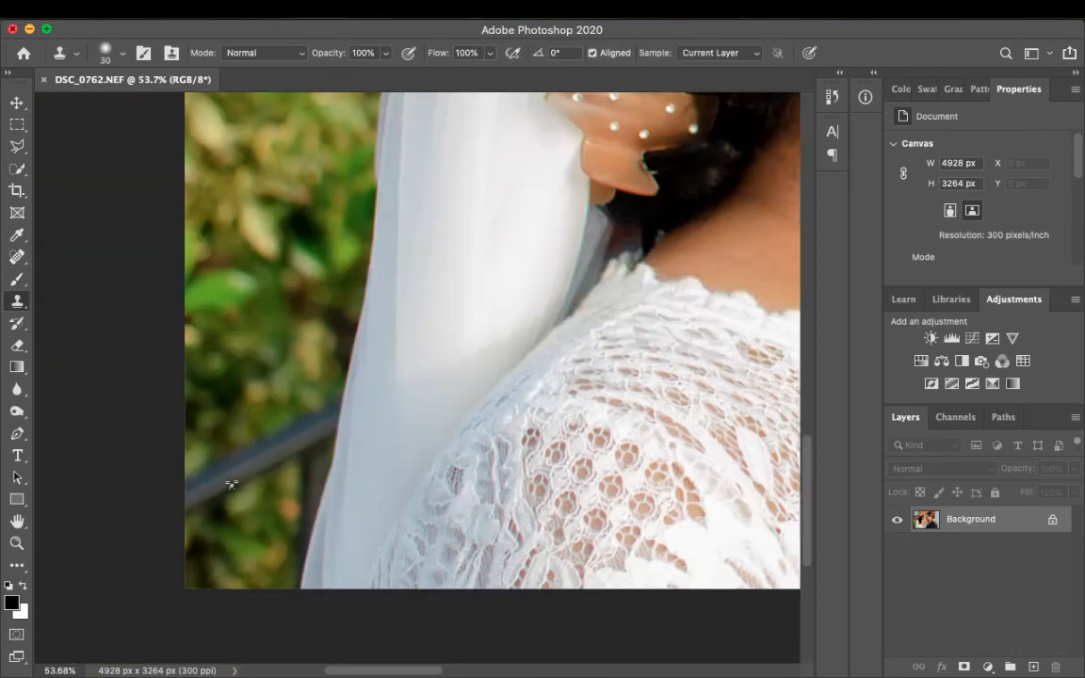
pyautogui.scroll(3, 232, 484)
pyautogui.click(123, 53)
pyautogui.moveTo(106, 144); pyautogui.dragTo(146, 106)
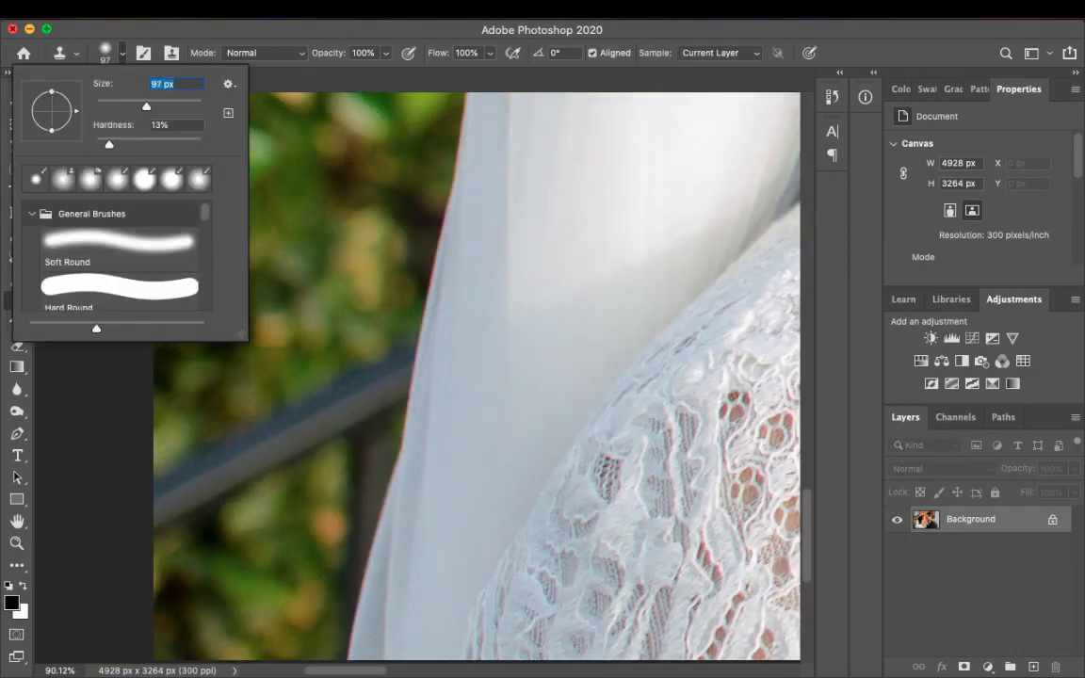
pyautogui.write('100')
pyautogui.press('Return')
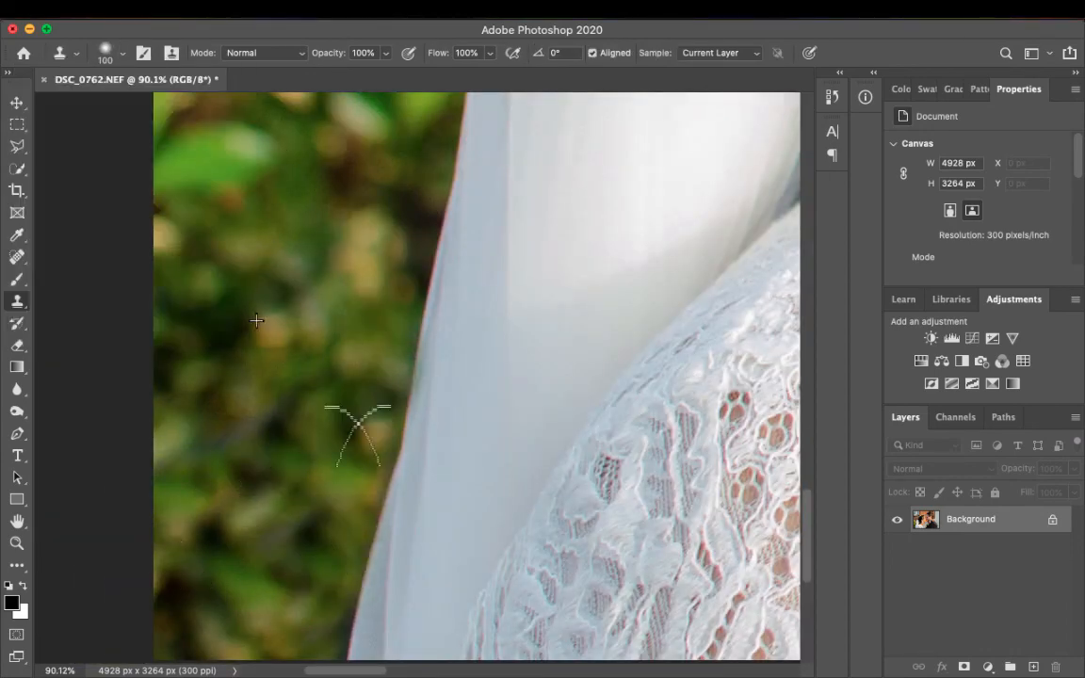
pyautogui.moveTo(358, 436); pyautogui.dragTo(288, 288)
# - Duplicate the whole retouched photo onto a new layer and hide the Background layer
pyautogui.scroll(-5, 288, 288)
pyautogui.scroll(1, 763, 399)
pyautogui.press('super+a')
pyautogui.press('super+j')
pyautogui.click(897, 547)
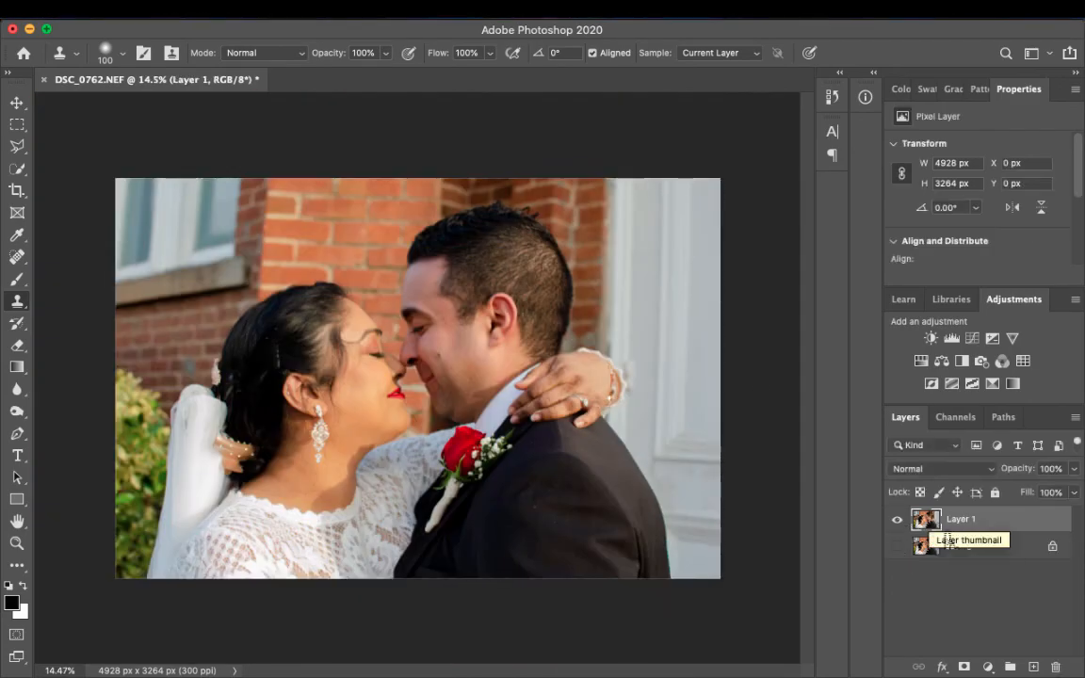
# - Select the bride and groom on Layer 1 with the Quick Selection tool
pyautogui.click(17, 169)
pyautogui.click(204, 54)
pyautogui.moveTo(442, 287)
pyautogui.mouseDown()
pyautogui.moveTo(480, 348)
pyautogui.moveTo(273, 358)
pyautogui.moveTo(365, 337)
pyautogui.mouseUp()
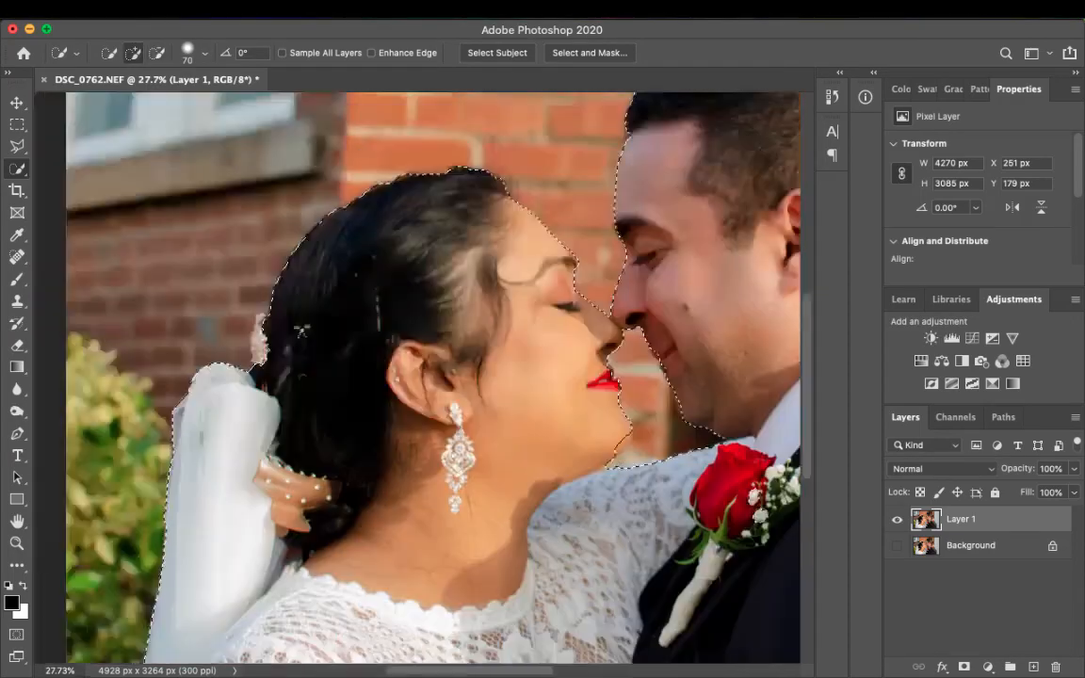
pyautogui.hscroll(5, 302, 331)
pyautogui.scroll(-5, 648, 412)
# - Copy the selected couple onto its own layer and check the cutout by hiding and showing Layer 1
pyautogui.press('super+j')
pyautogui.click(897, 546)
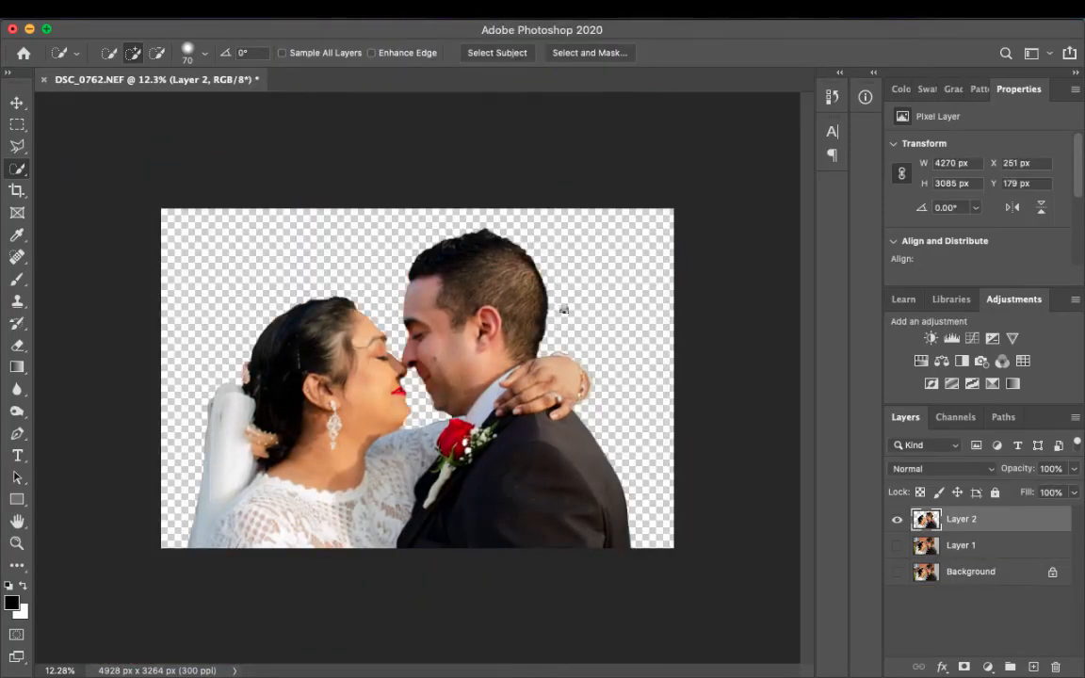
pyautogui.click(897, 546)
# - Add a Hue/Saturation adjustment above Layer 1 with saturation -20 and compare the background before and after
pyautogui.click(962, 546)
pyautogui.click(921, 361)
pyautogui.moveTo(977, 242)
pyautogui.mouseDown()
pyautogui.moveTo(934, 242)
pyautogui.moveTo(970, 243)
pyautogui.moveTo(960, 243)
pyautogui.mouseUp()
pyautogui.write('-50')
pyautogui.press('Tab')
pyautogui.click(898, 546)
pyautogui.click(900, 548)
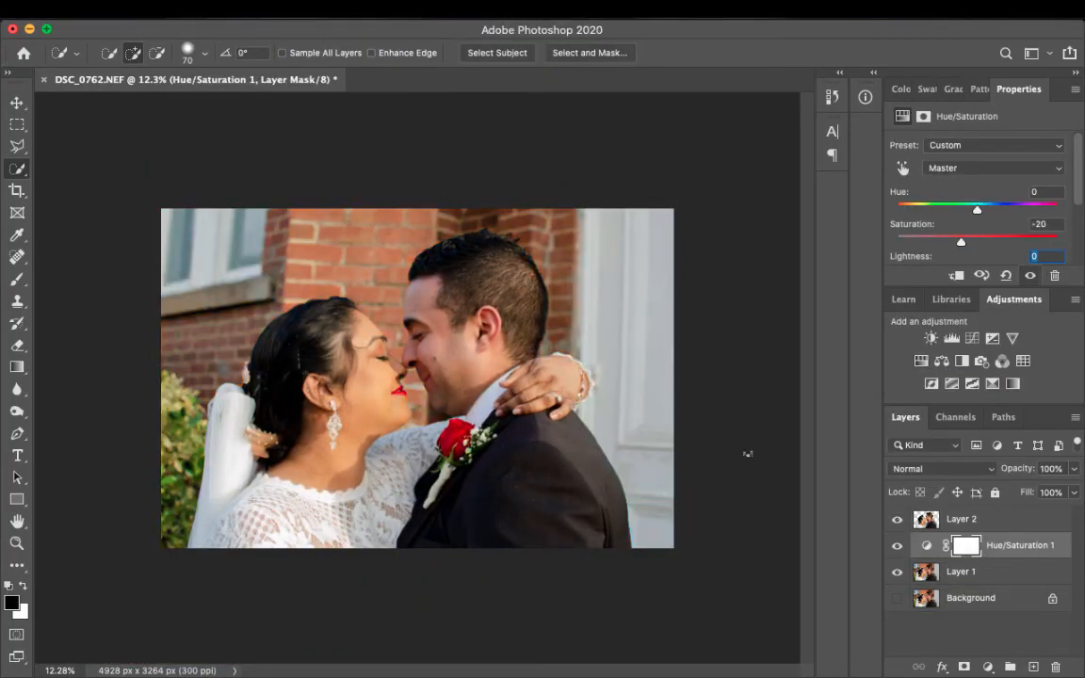